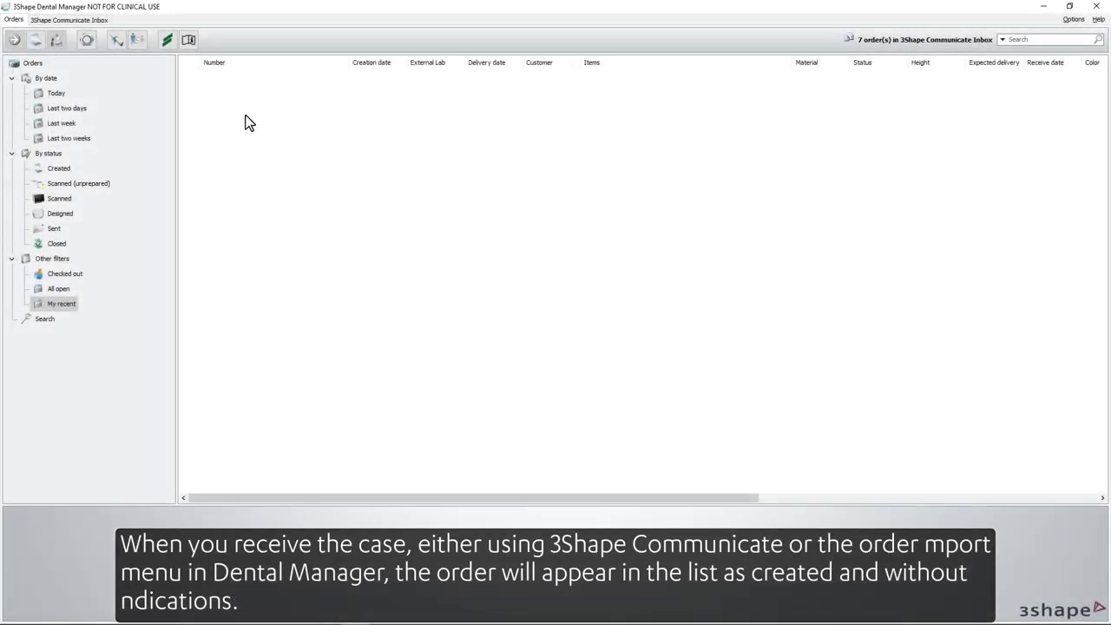
# Import the IvoSmile .3oxz order file as a 3Shape Communicate external-system order.
pyautogui.rightClick(245, 116)
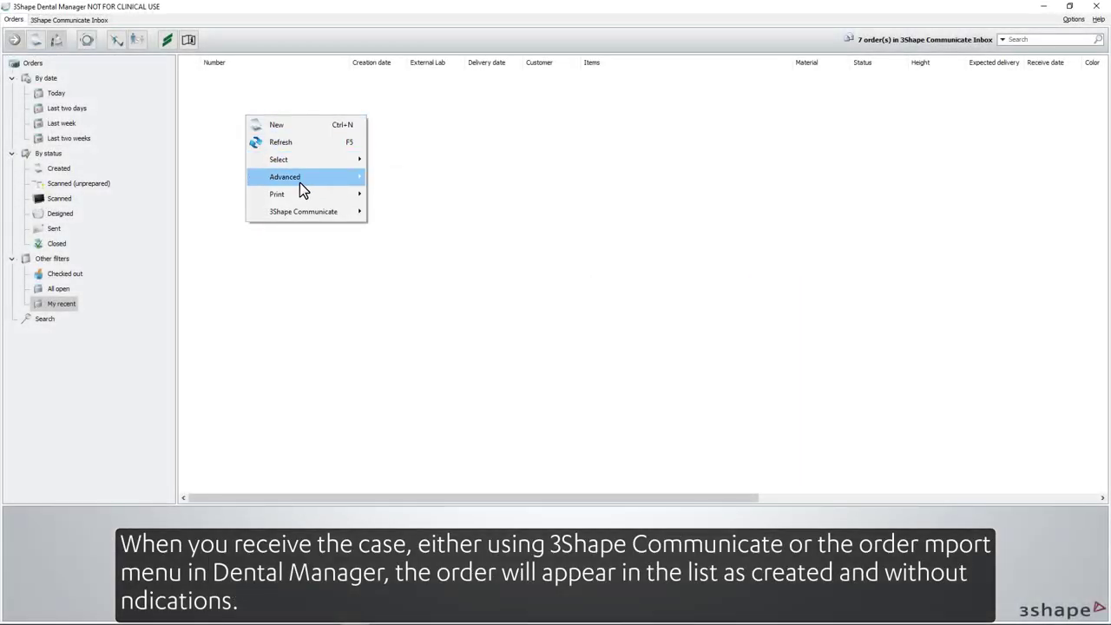
pyautogui.moveTo(301, 183)
pyautogui.click(401, 182)
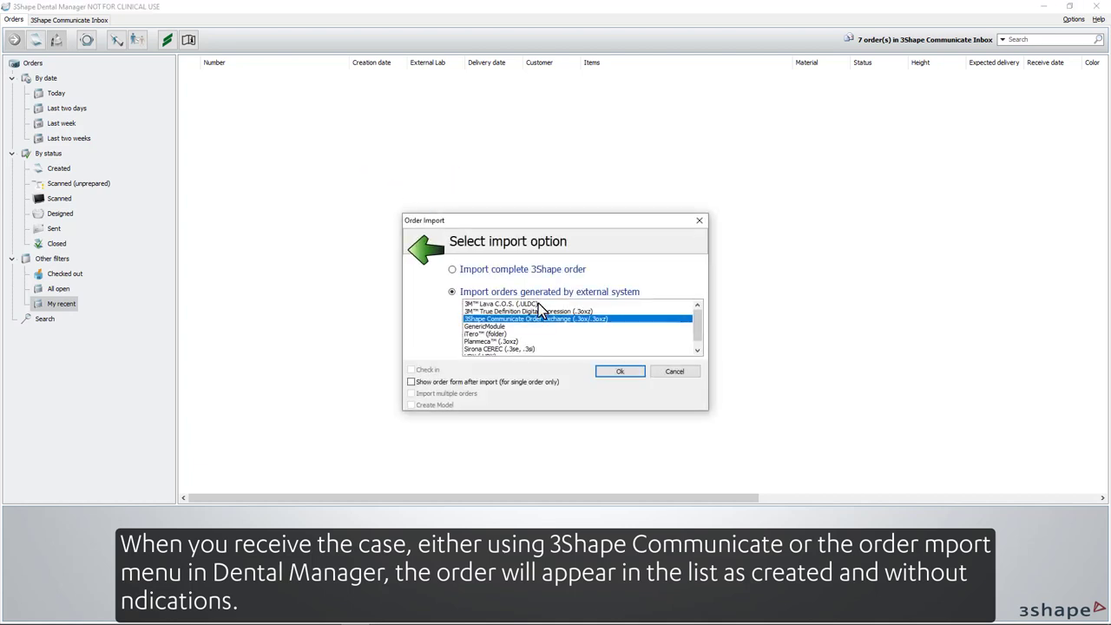
pyautogui.click(599, 372)
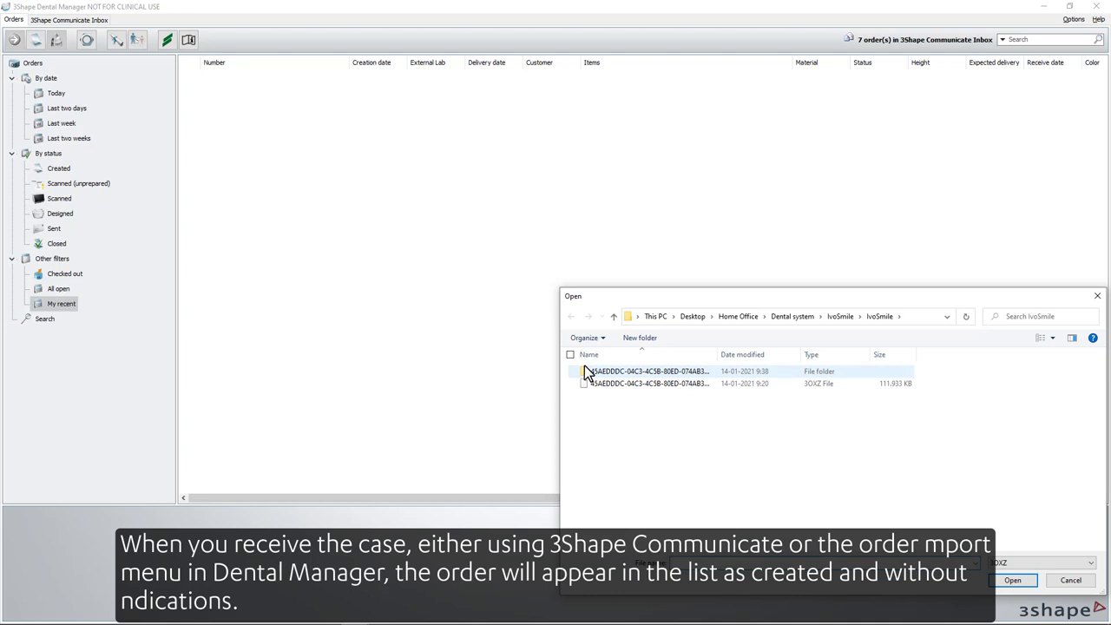
pyautogui.doubleClick(708, 385)
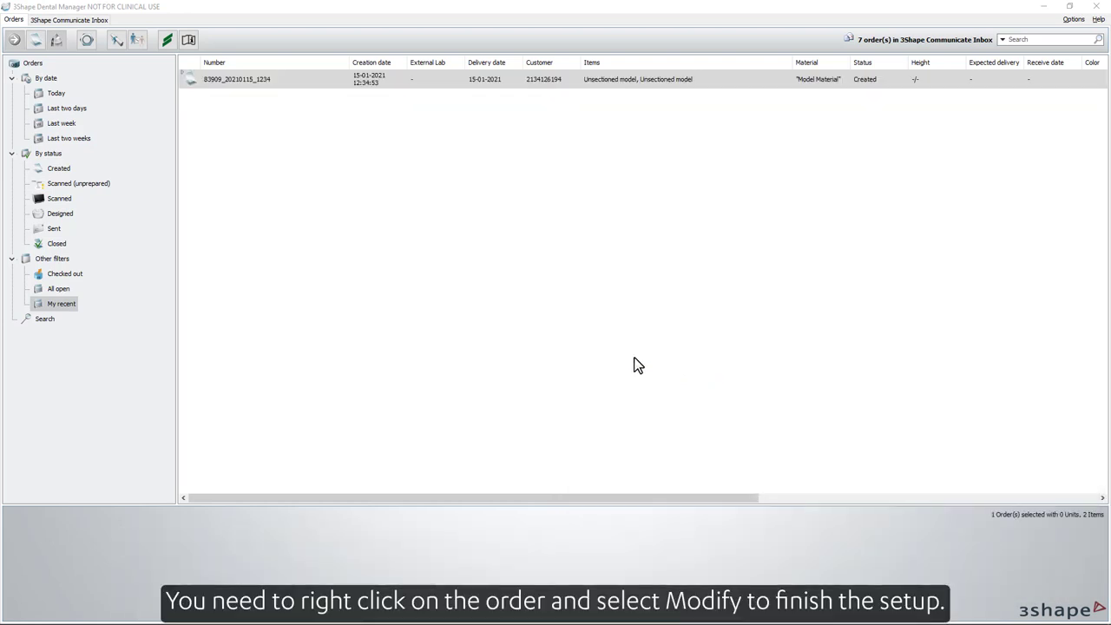
# Open the newly imported order's form for modification.
pyautogui.click(264, 80)
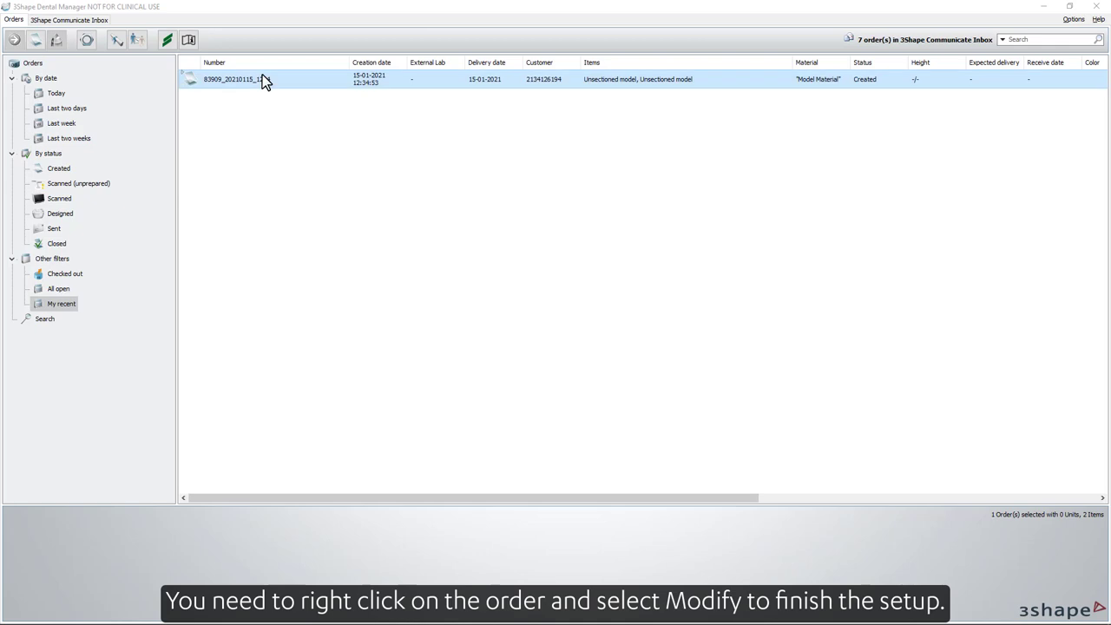
pyautogui.rightClick(264, 80)
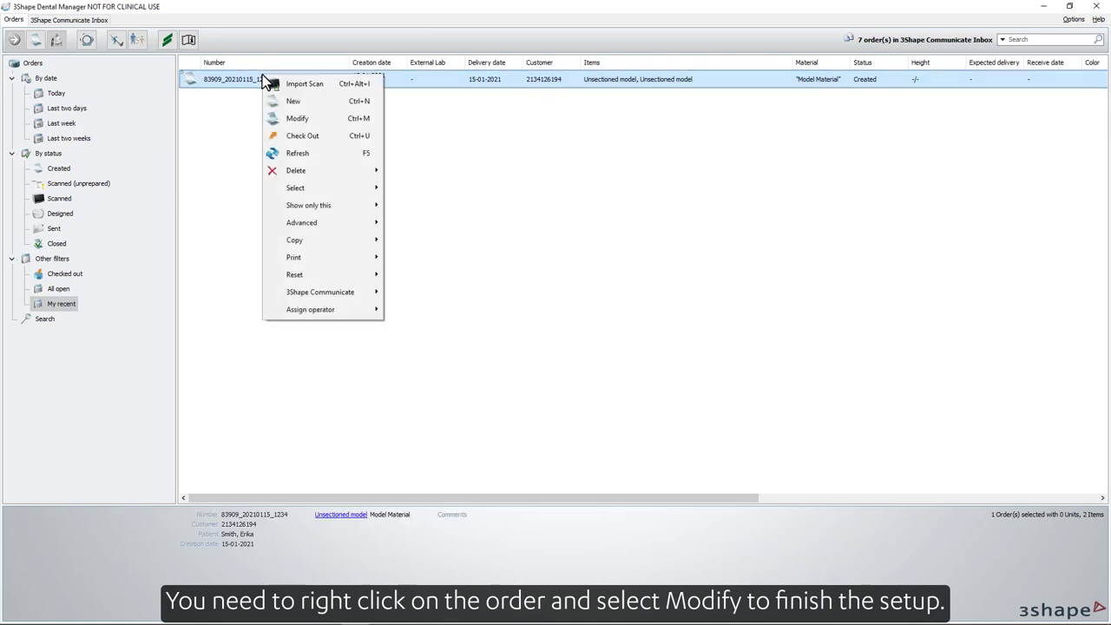
pyautogui.click(291, 119)
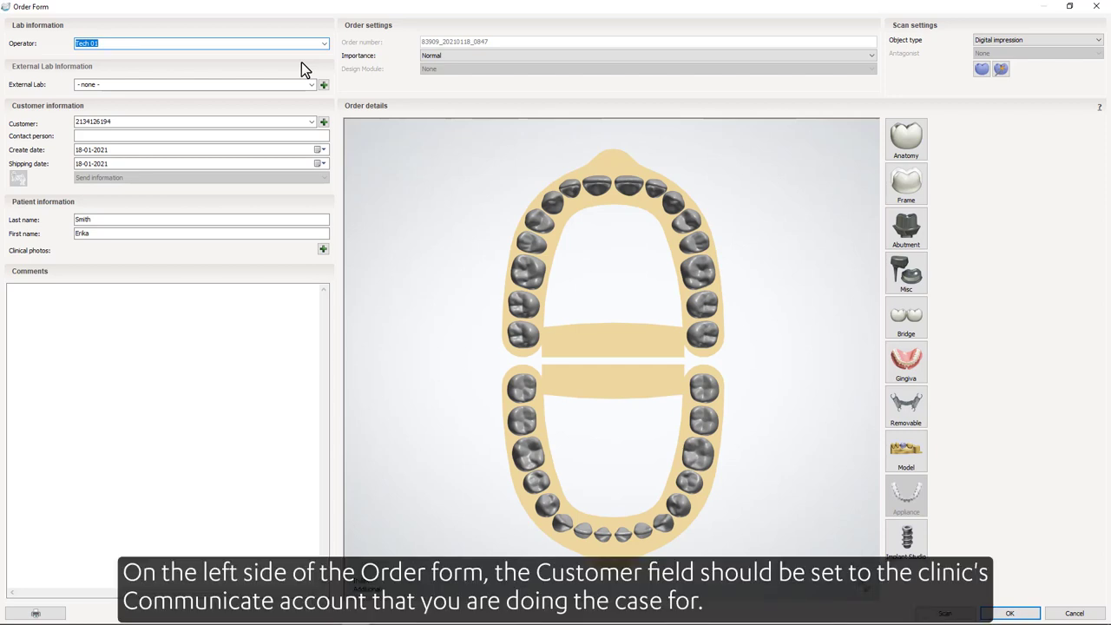
# Set the customer to Clinic and make teeth 12–22 anatomy temporaries on prepared model.
pyautogui.click(312, 122)
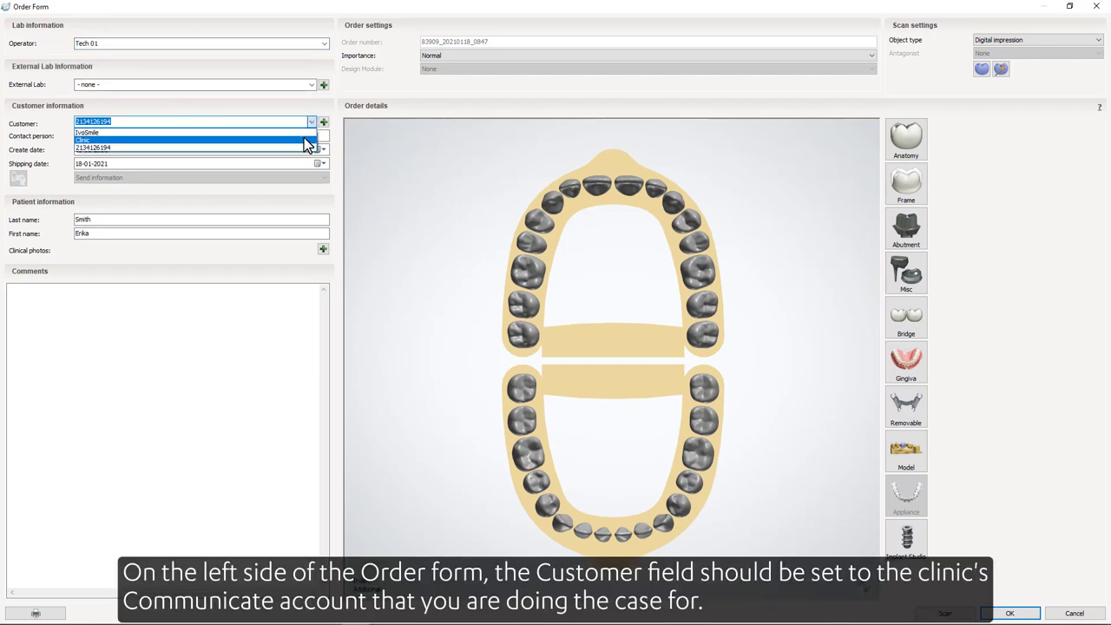
pyautogui.click(310, 140)
pyautogui.click(565, 192)
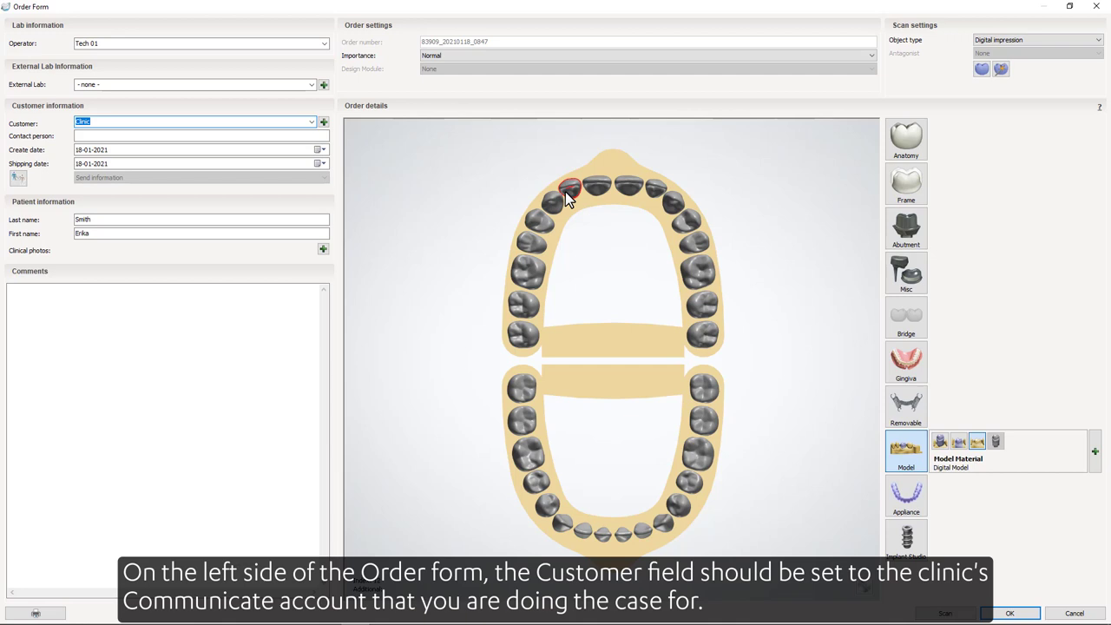
pyautogui.keyDown('shift'); pyautogui.click(652, 189); pyautogui.keyUp('shift')
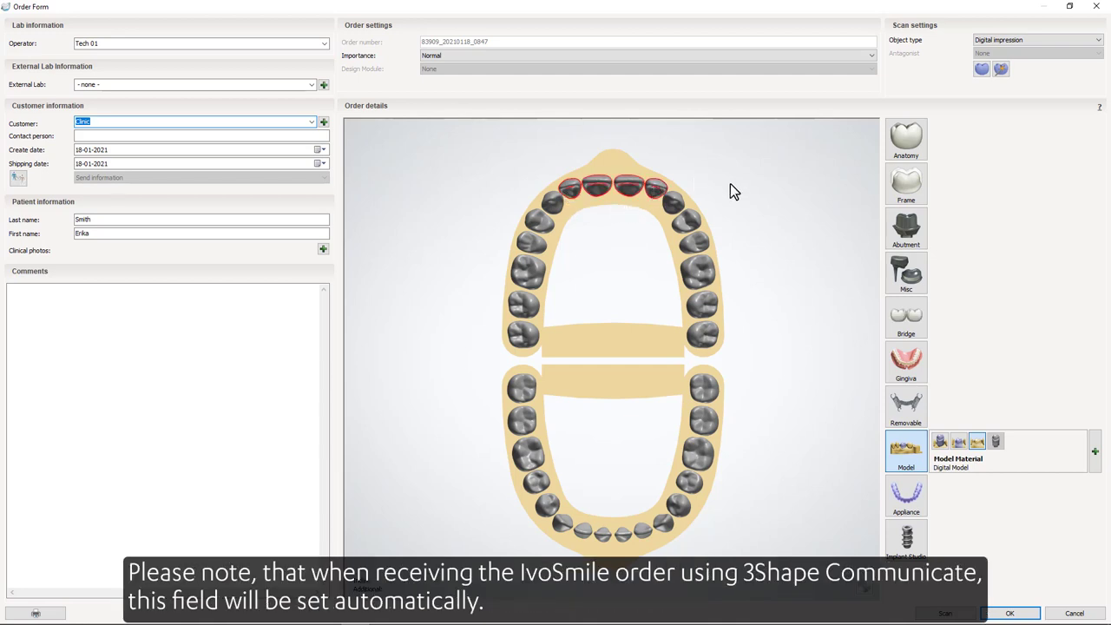
pyautogui.click(906, 143)
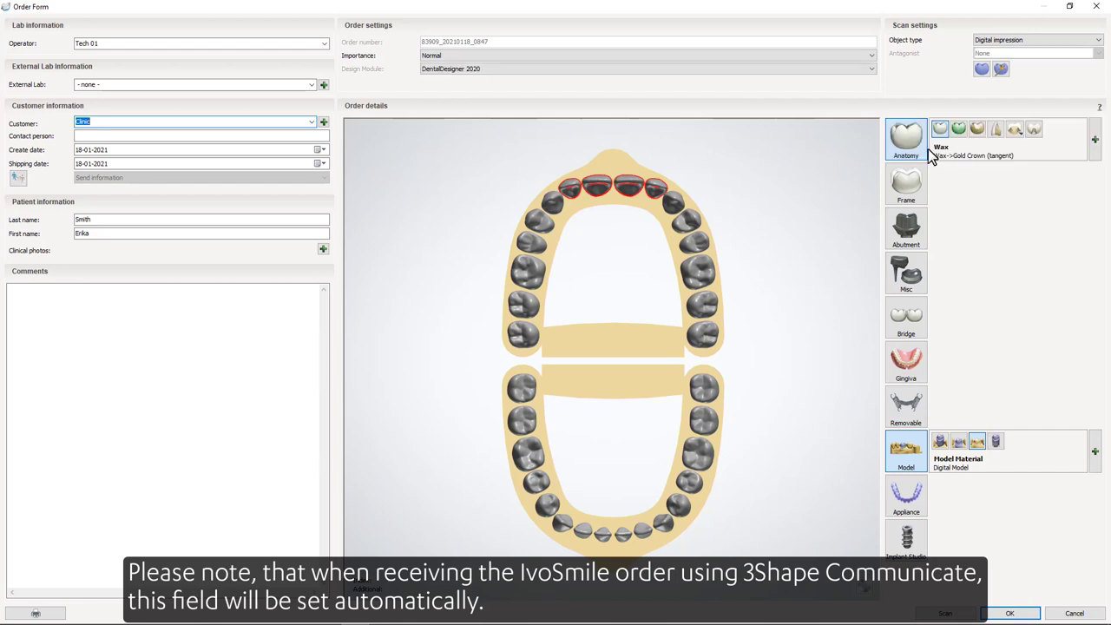
pyautogui.click(1021, 132)
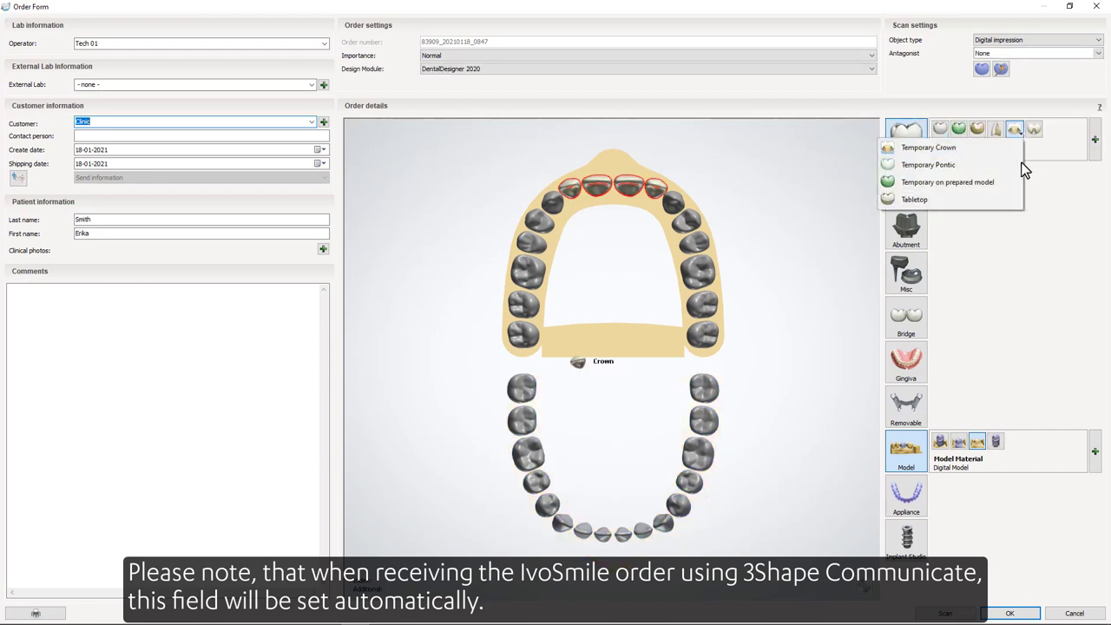
pyautogui.click(1016, 185)
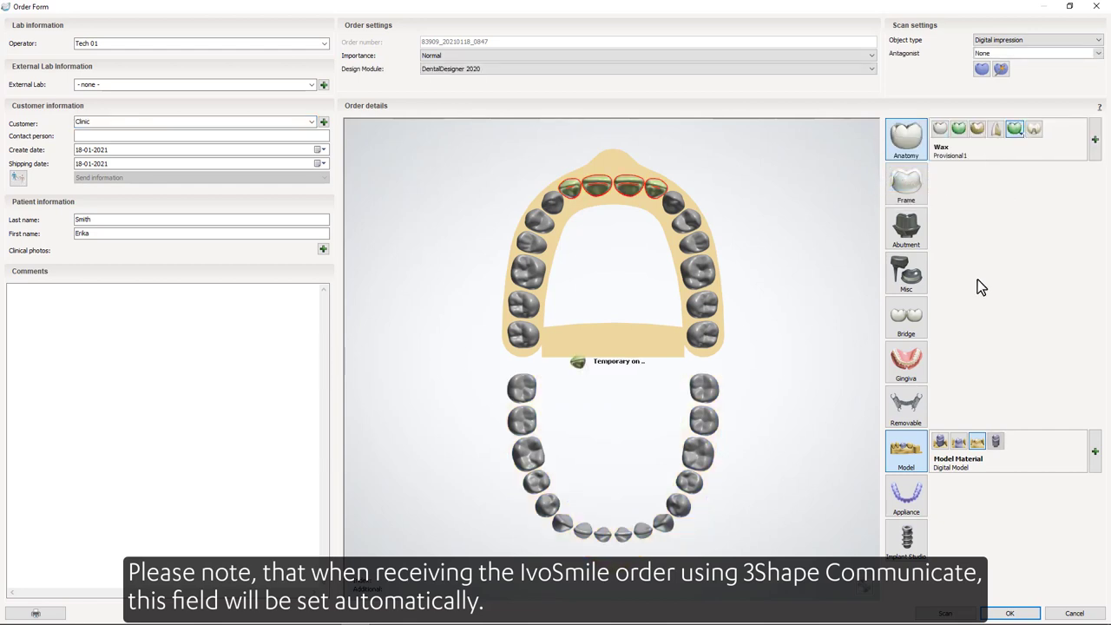
# Remove the model item, add an antagonist scan, and save the order.
pyautogui.click(905, 448)
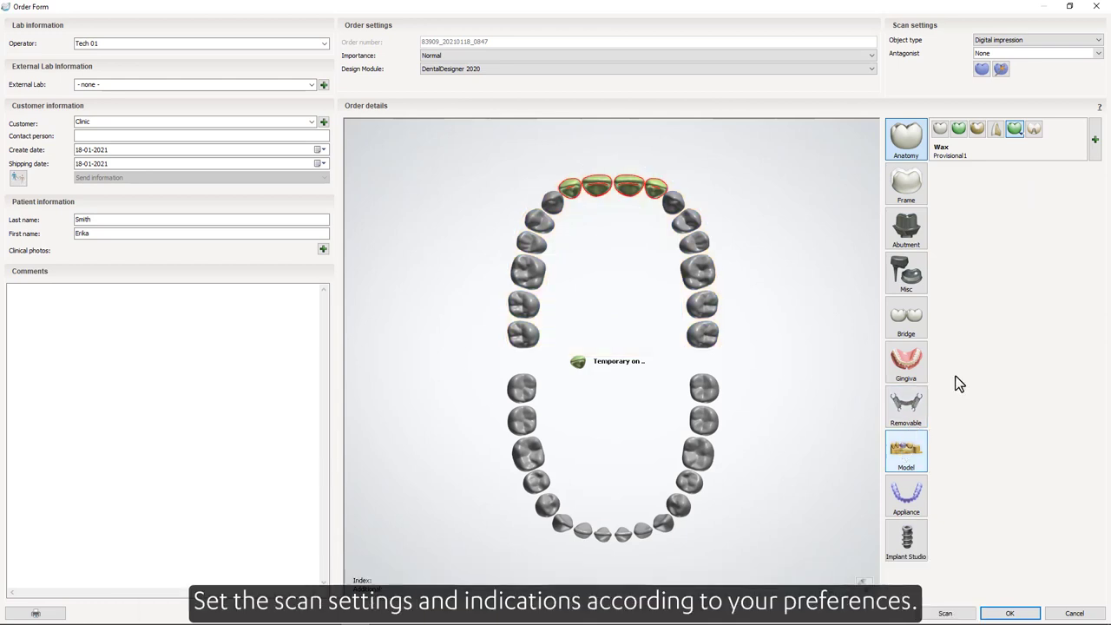
pyautogui.click(1044, 53)
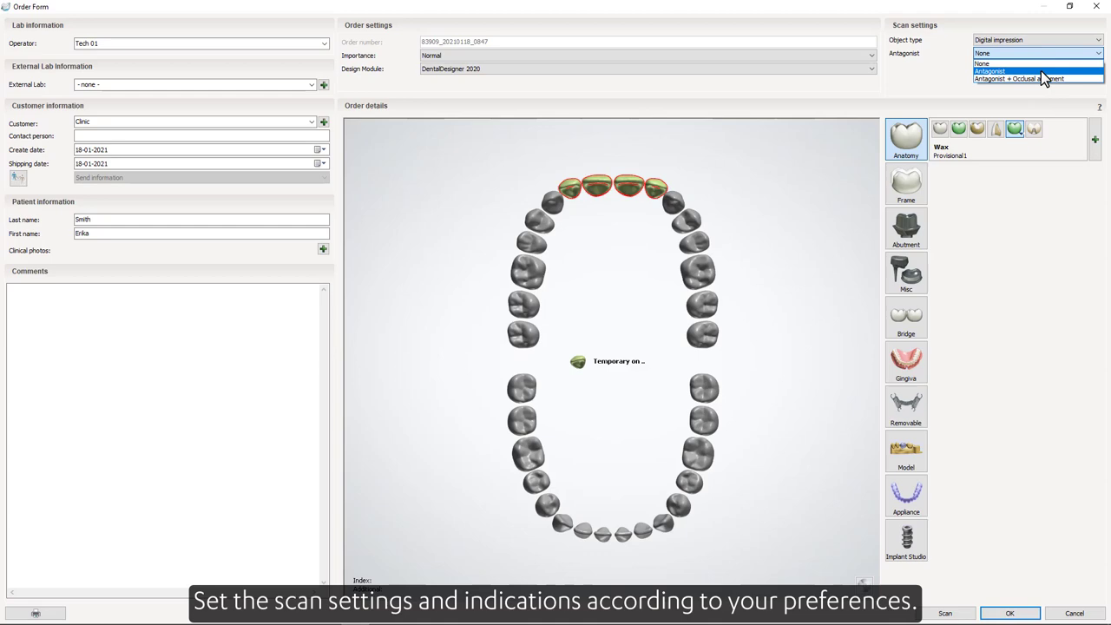
pyautogui.click(1041, 70)
pyautogui.click(997, 618)
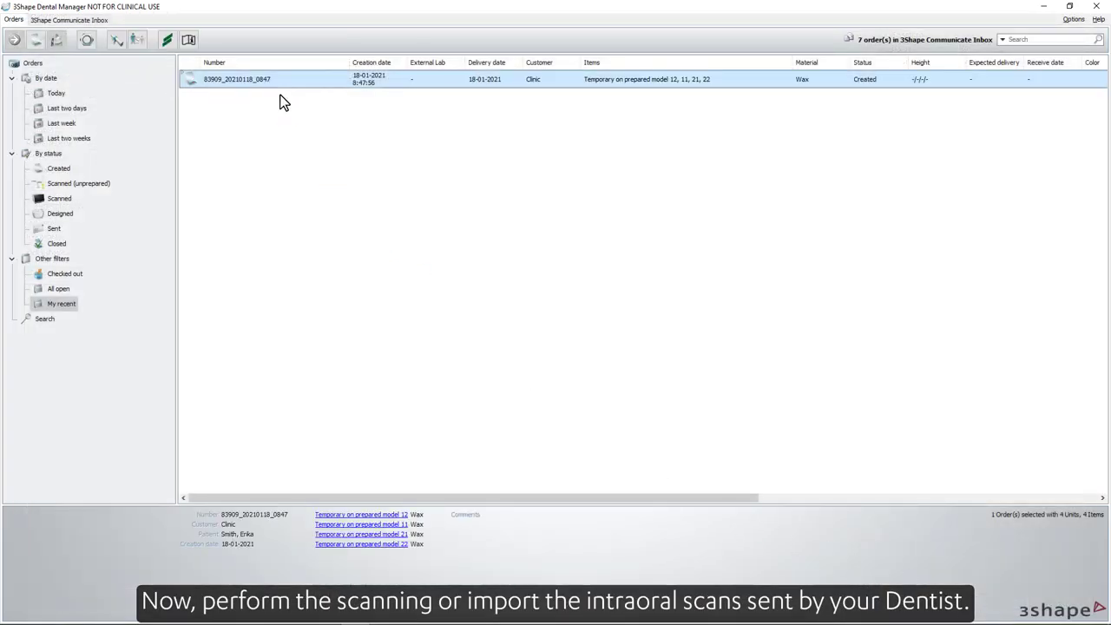
# Import the upper jaw preparation and lower antagonist scans, then send the order to design.
pyautogui.rightClick(276, 83)
pyautogui.click(318, 92)
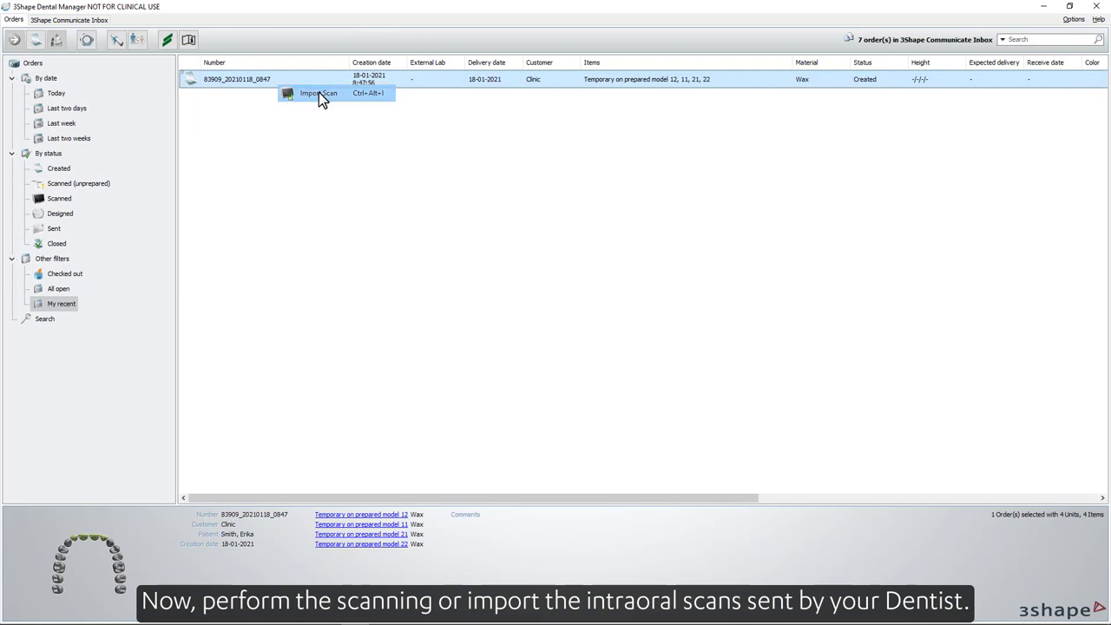
pyautogui.doubleClick(473, 202)
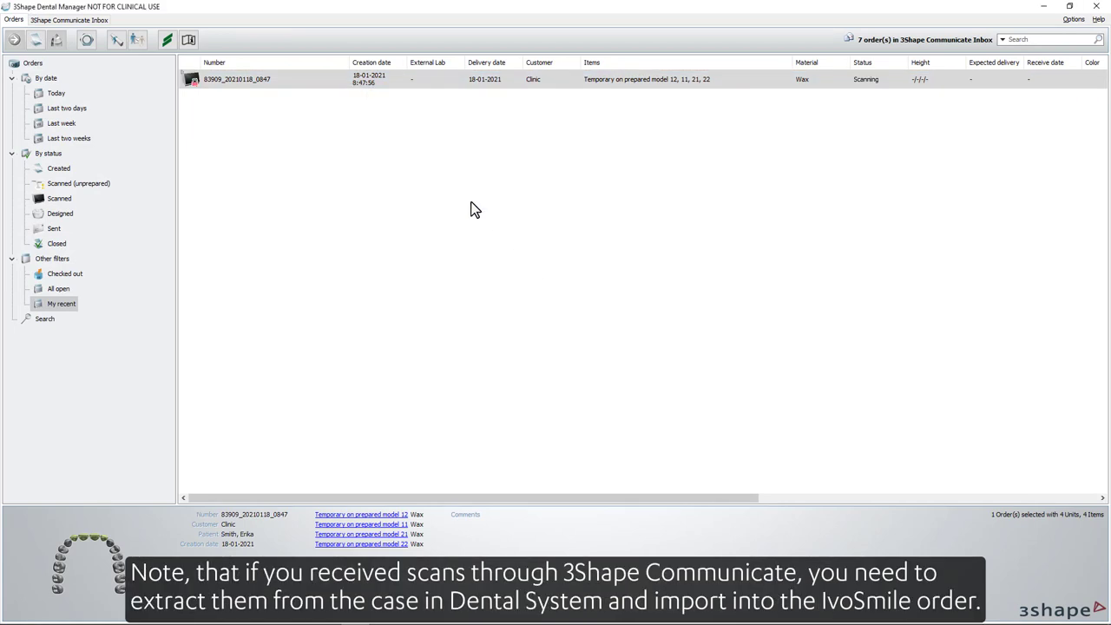
pyautogui.doubleClick(469, 202)
pyautogui.rightClick(252, 79)
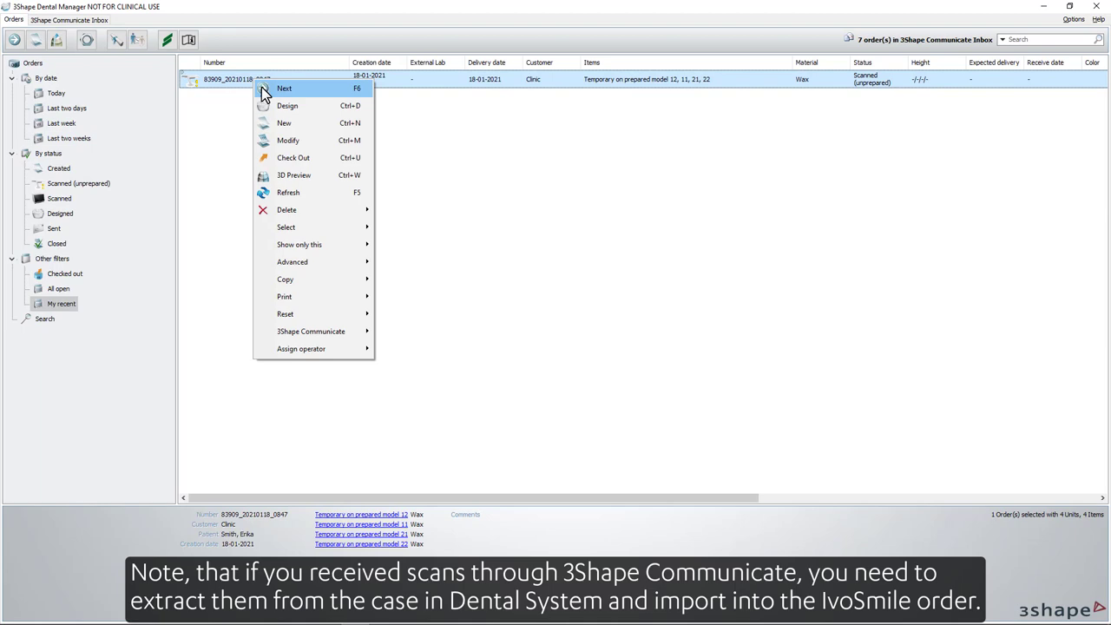
pyautogui.click(262, 88)
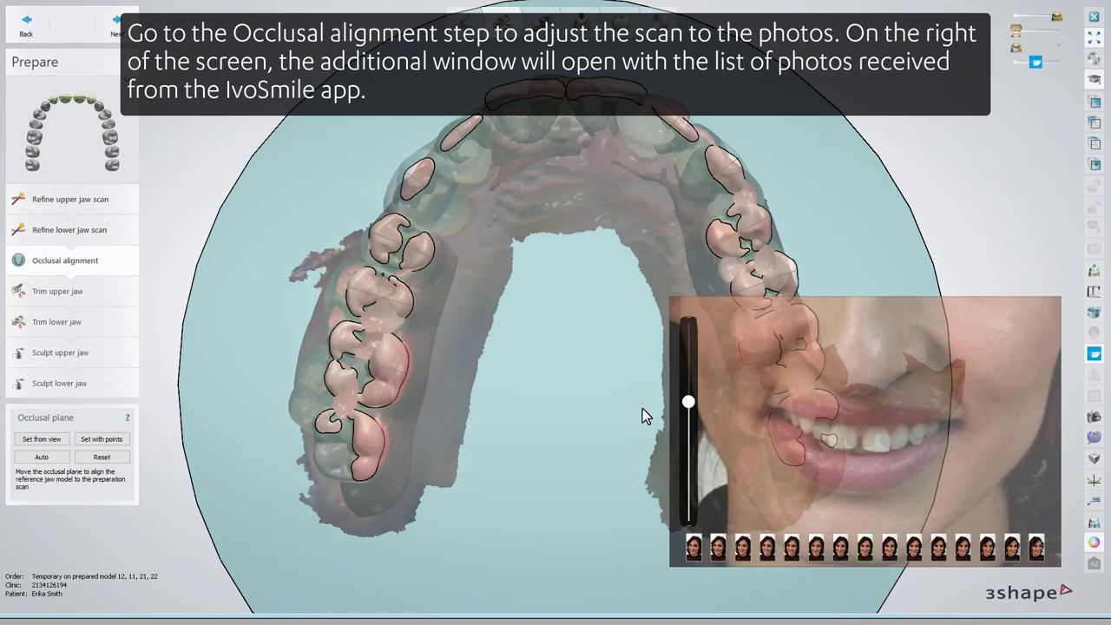
# Bring the jaw to a front view and toggle the impression and IvoSmile reference layers.
pyautogui.scroll(-5, 565, 304)
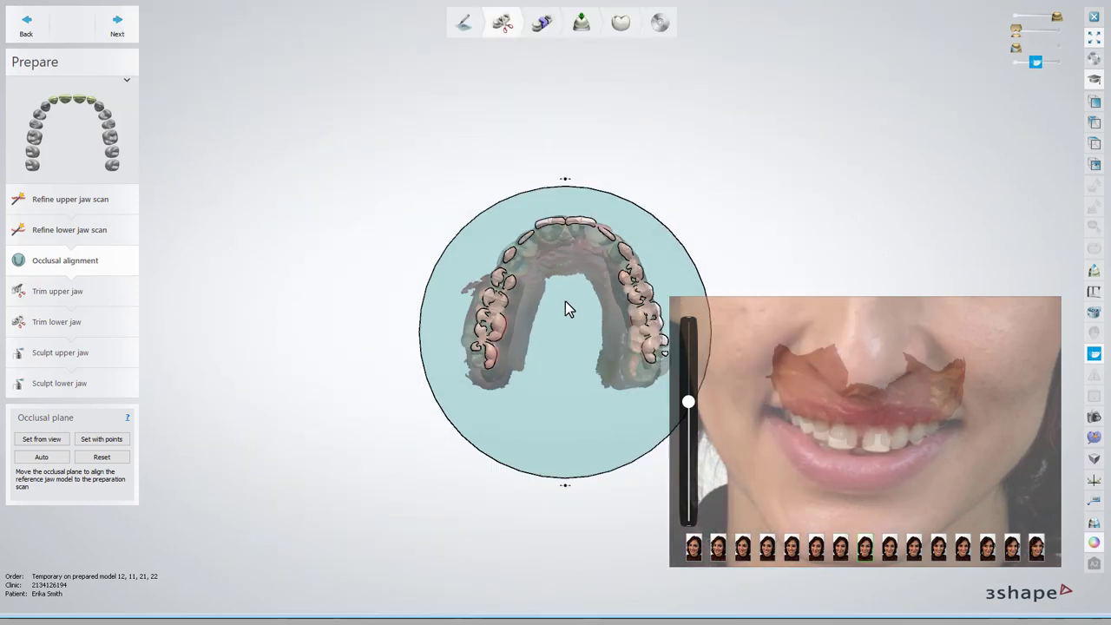
pyautogui.keyDown('ctrl'); pyautogui.moveTo(565, 310); pyautogui.dragTo(397, 236, button='right'); pyautogui.keyUp('ctrl')
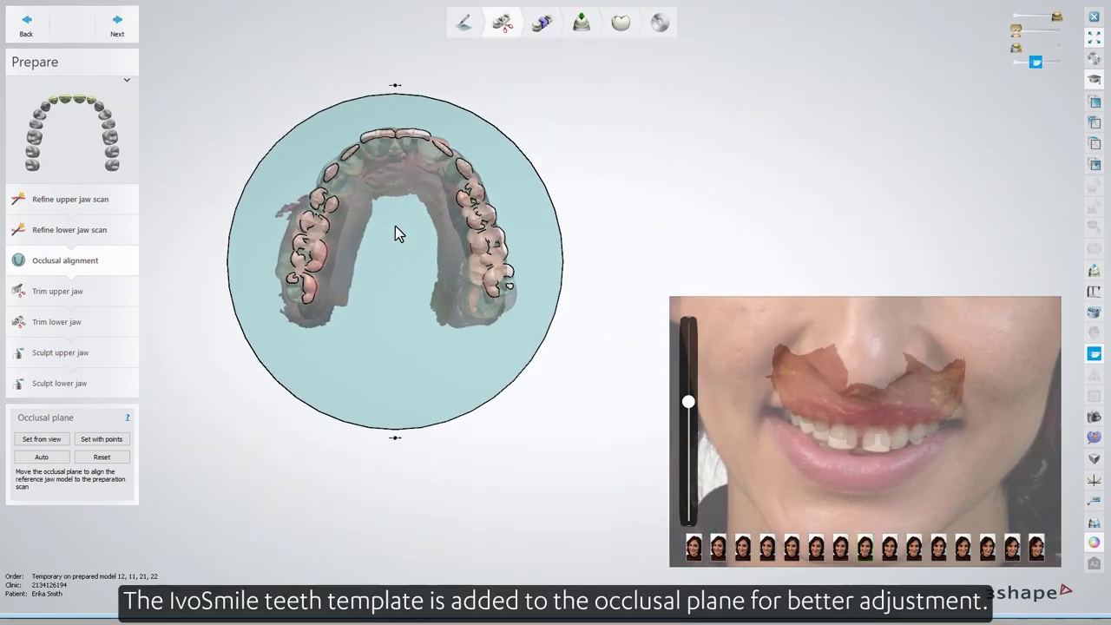
pyautogui.moveTo(669, 180); pyautogui.dragTo(672, 281, button='right')
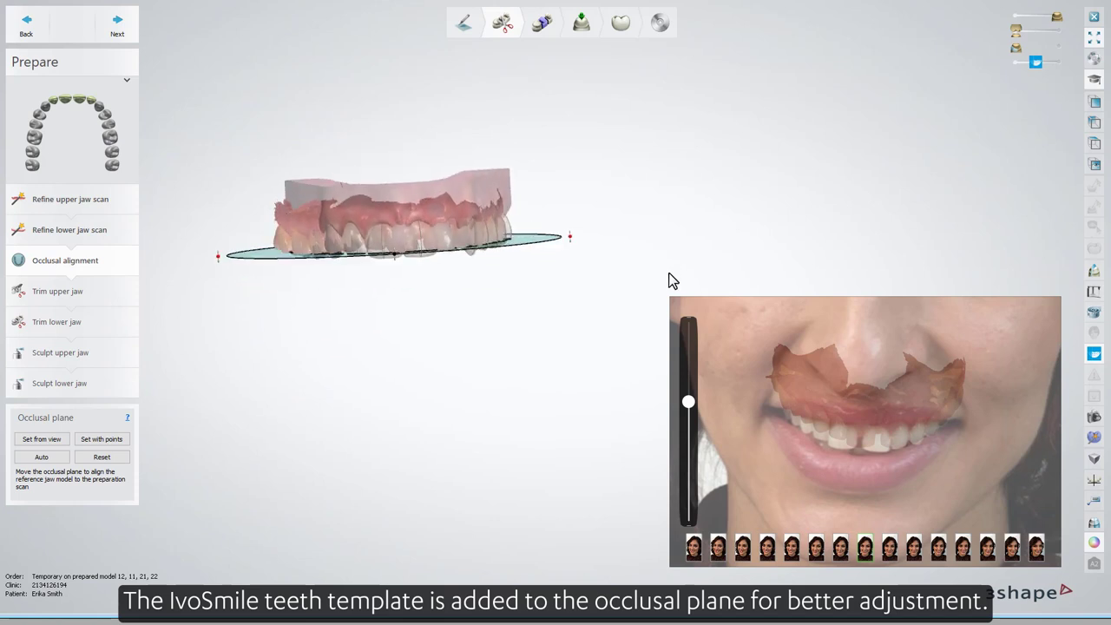
pyautogui.moveTo(1057, 20)
pyautogui.mouseDown()
pyautogui.moveTo(1015, 21)
pyautogui.moveTo(1064, 24)
pyautogui.mouseUp()
pyautogui.moveTo(1035, 62)
pyautogui.mouseDown()
pyautogui.moveTo(1020, 67)
pyautogui.moveTo(1042, 64)
pyautogui.mouseUp()
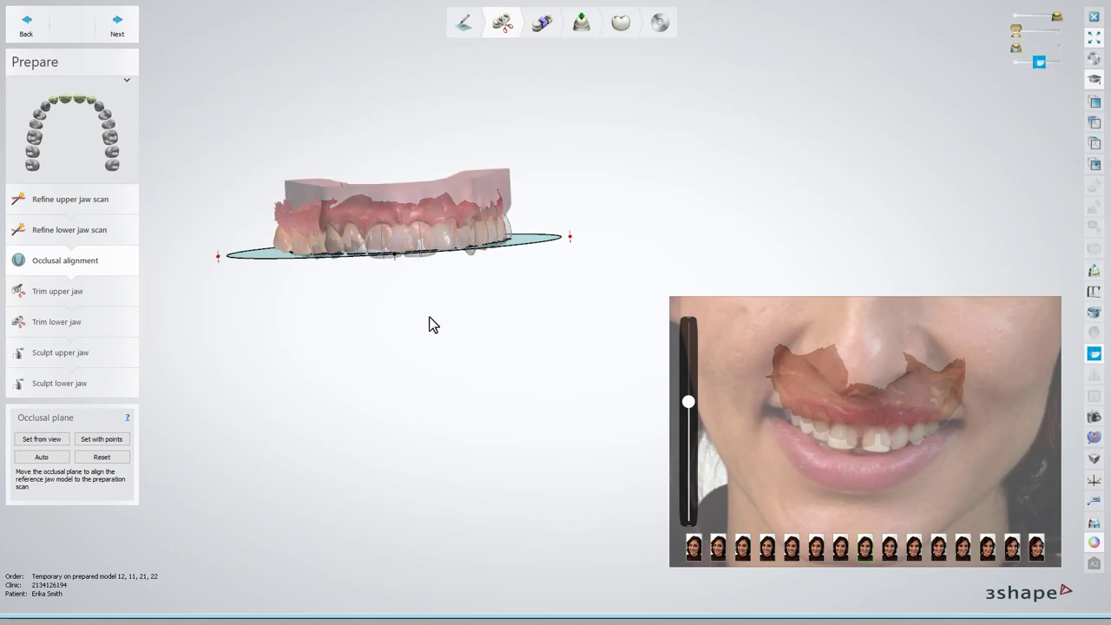
pyautogui.moveTo(402, 343); pyautogui.dragTo(399, 238, button='right')
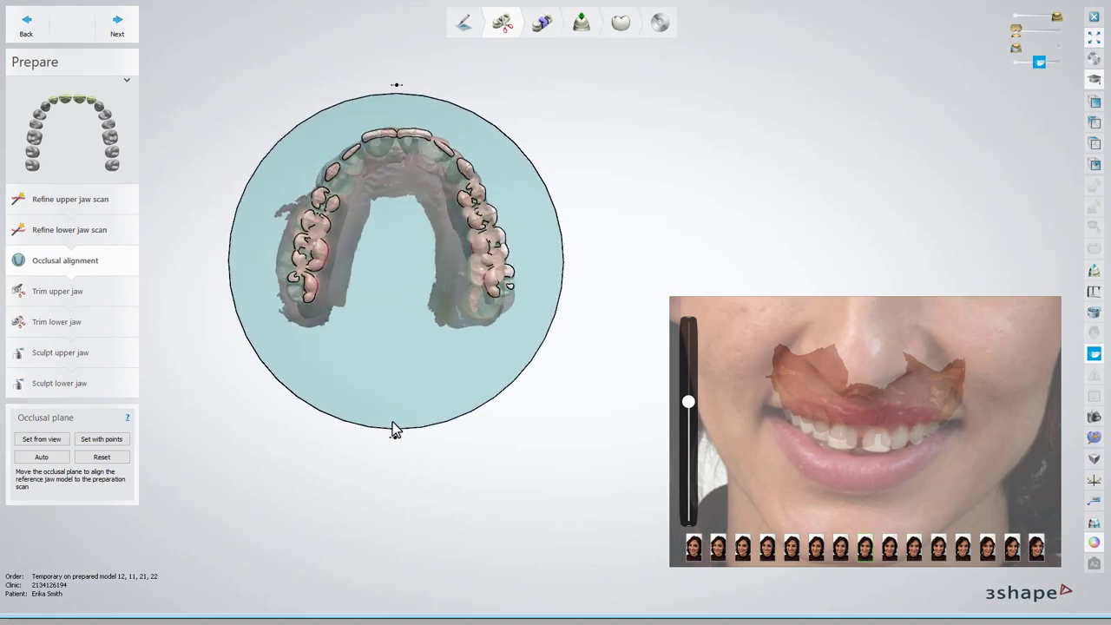
# Rotate, raise and tilt the occlusal plane to match the photo, then fade the photo.
pyautogui.moveTo(392, 437); pyautogui.dragTo(369, 428)
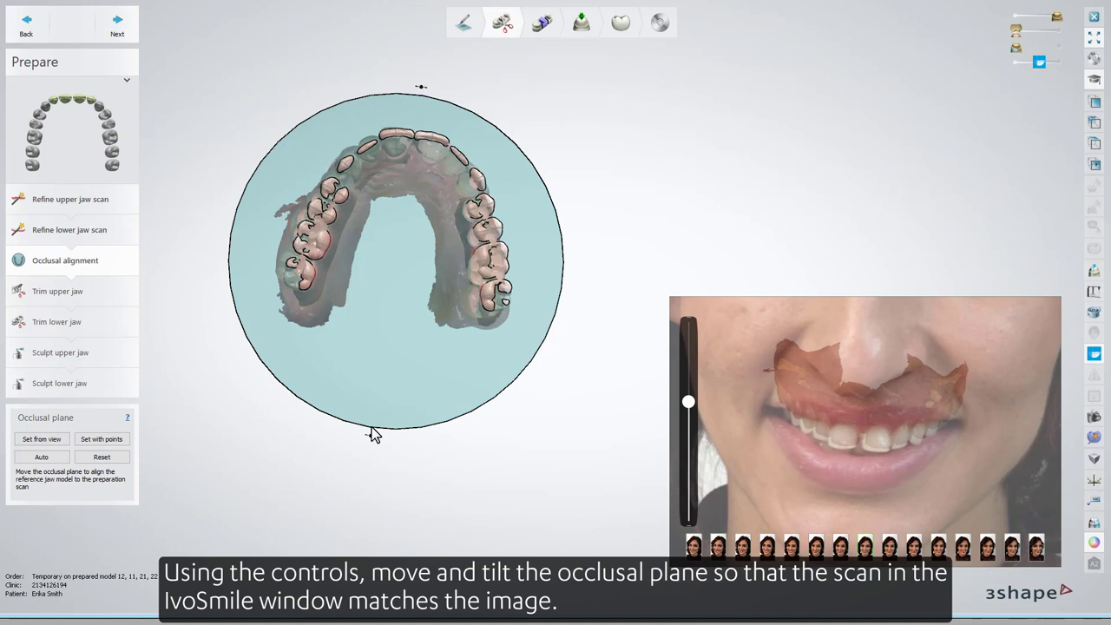
pyautogui.moveTo(395, 240); pyautogui.dragTo(395, 346, button='right')
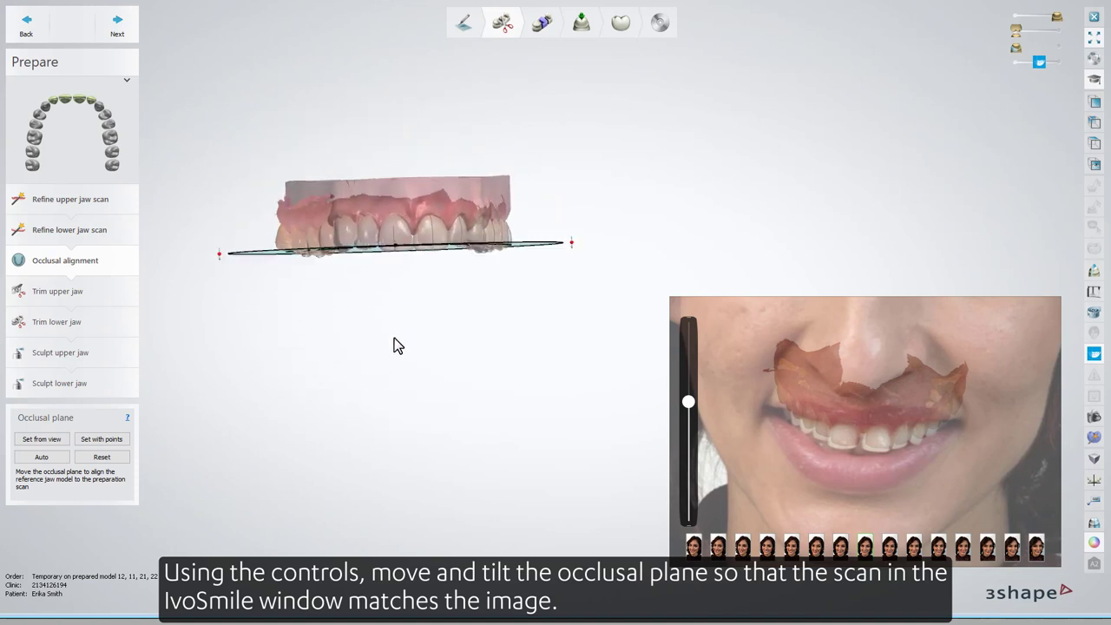
pyautogui.moveTo(398, 251); pyautogui.dragTo(397, 251, button='right')
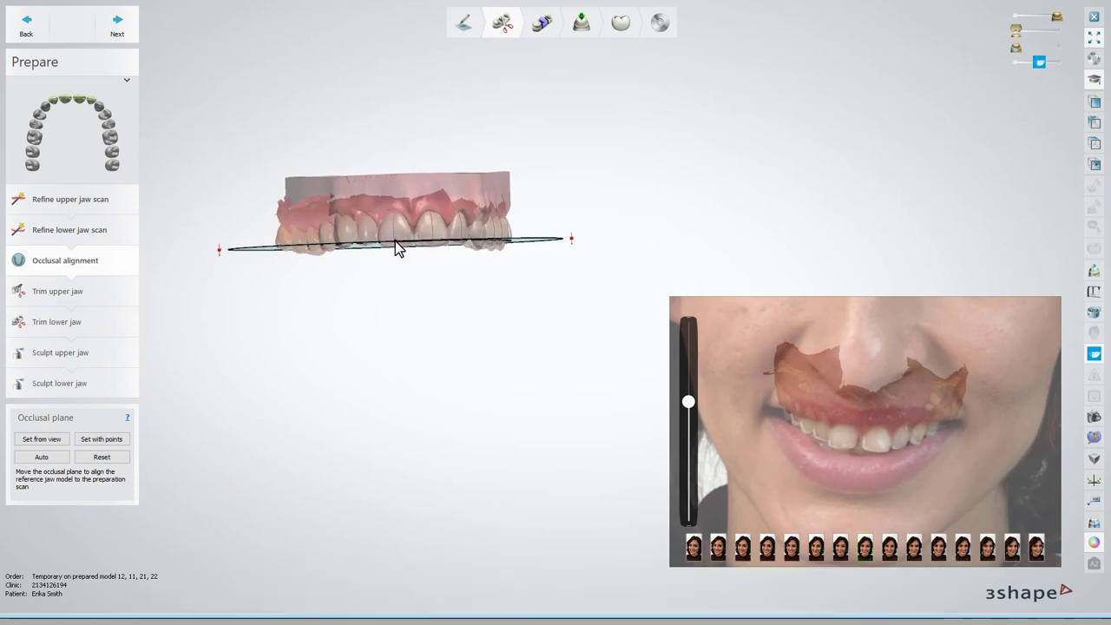
pyautogui.moveTo(220, 249); pyautogui.dragTo(230, 257)
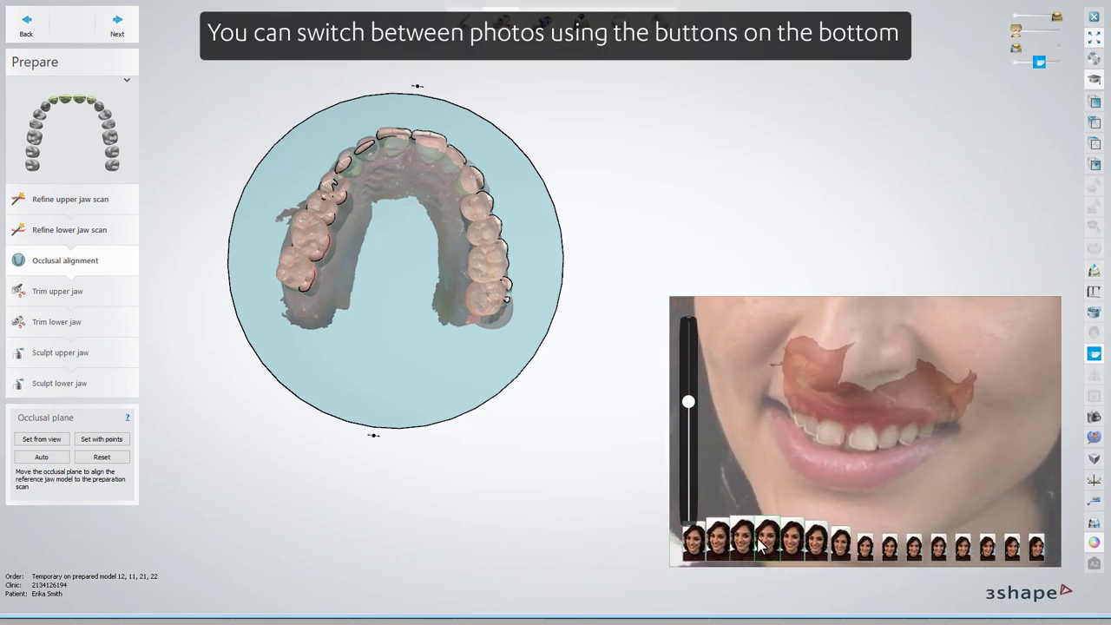
pyautogui.moveTo(375, 442); pyautogui.dragTo(395, 437)
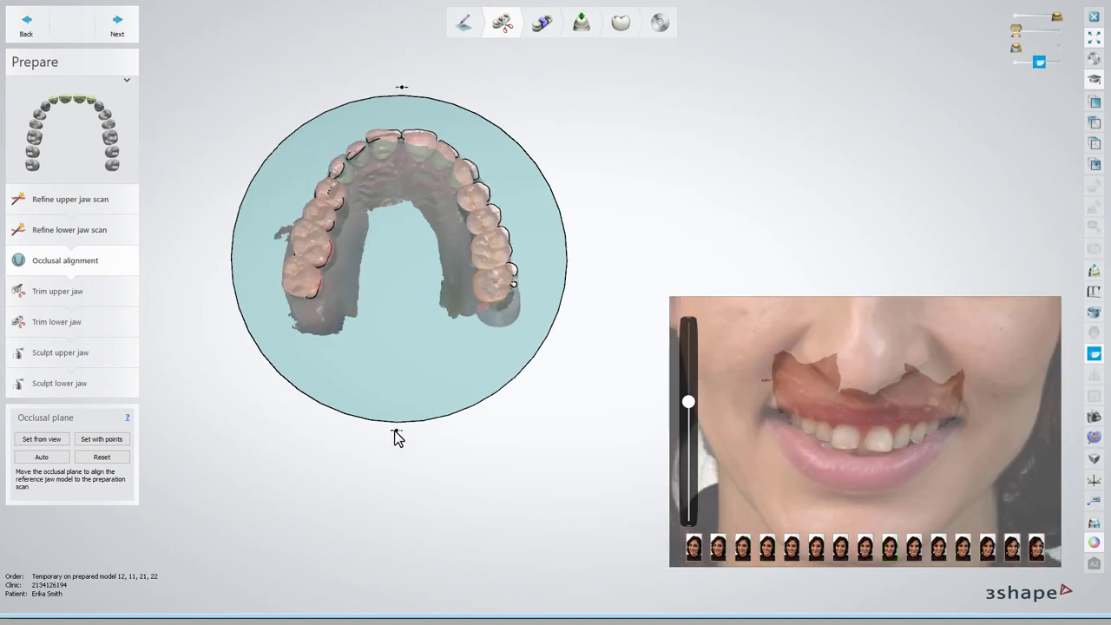
pyautogui.moveTo(689, 404)
pyautogui.mouseDown()
pyautogui.moveTo(688, 478)
pyautogui.moveTo(691, 347)
pyautogui.moveTo(695, 414)
pyautogui.mouseUp()
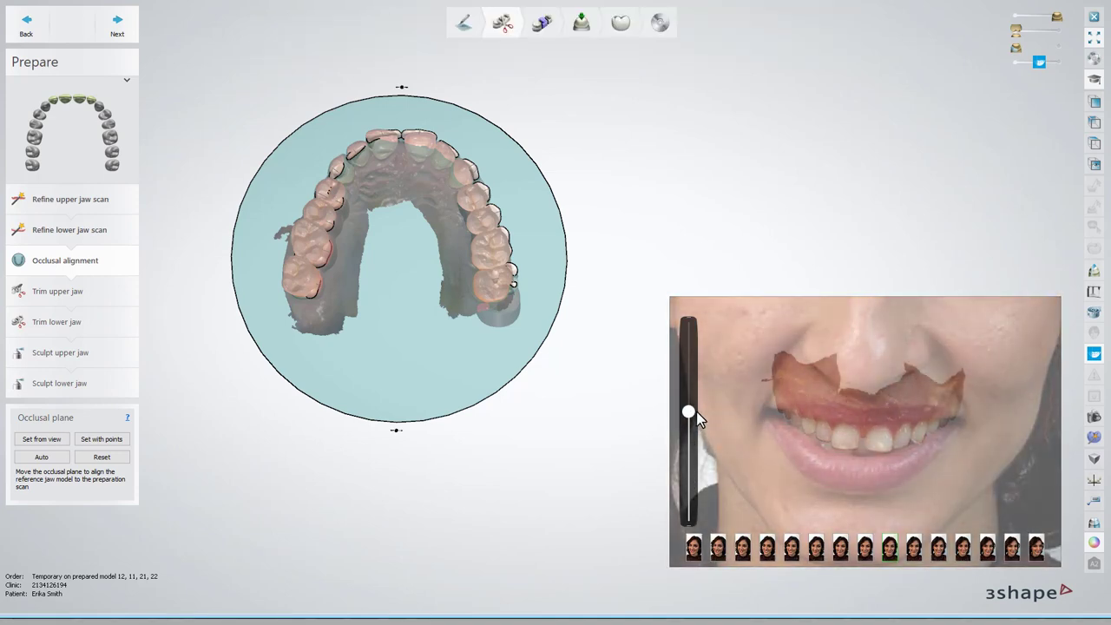
# Go to Anatomy design and mark teeth 12, 11, 21 and 22 as temporaries.
pyautogui.click(619, 24)
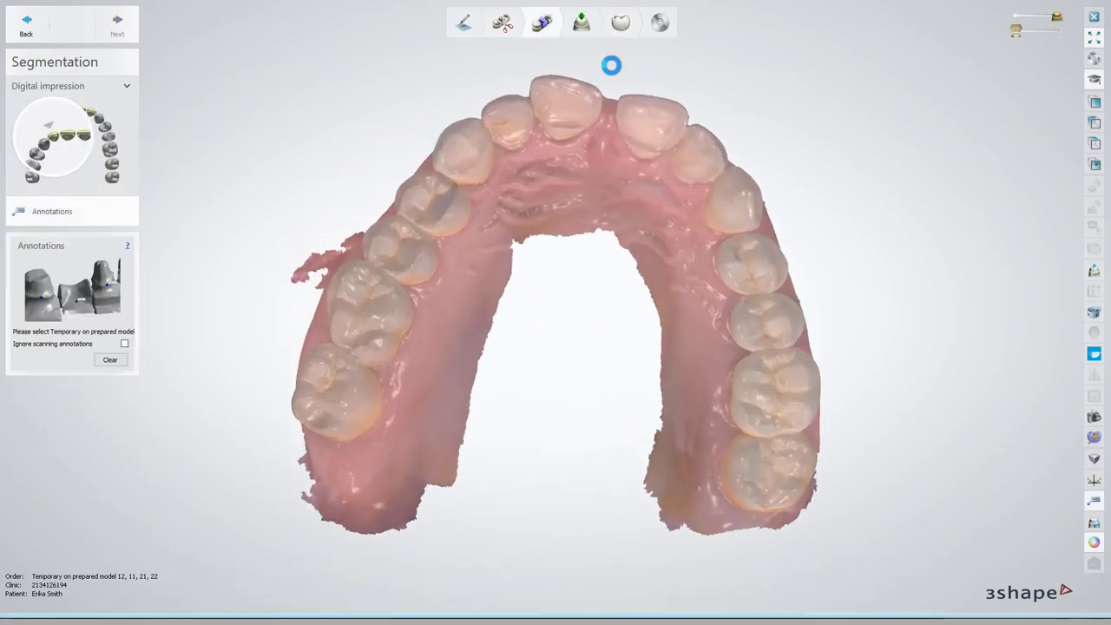
pyautogui.click(504, 131)
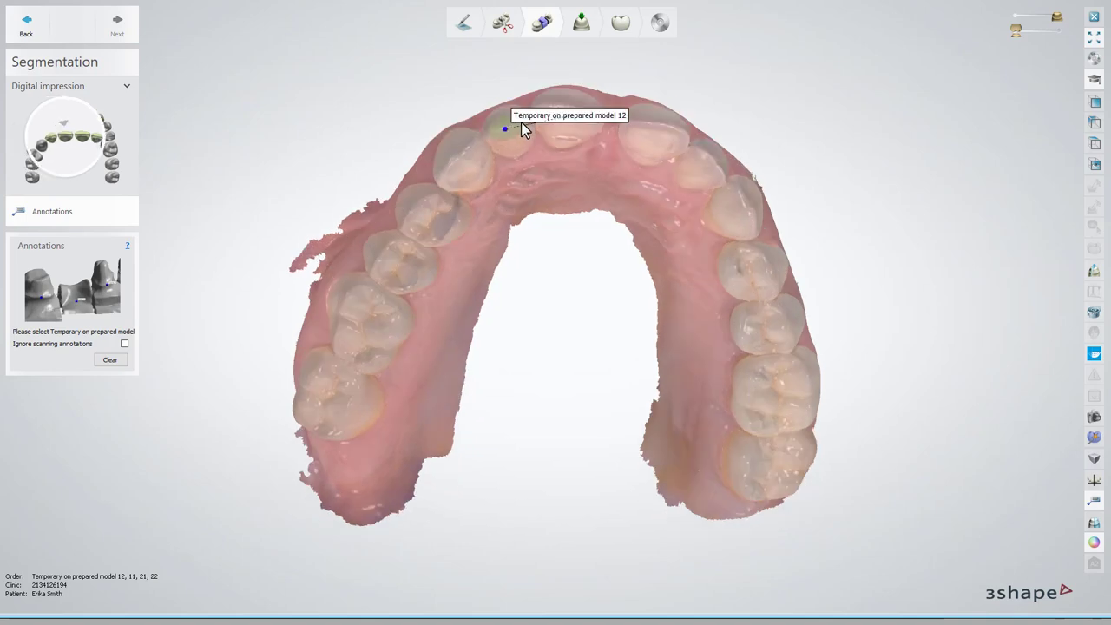
pyautogui.click(568, 108)
pyautogui.click(662, 128)
pyautogui.click(700, 158)
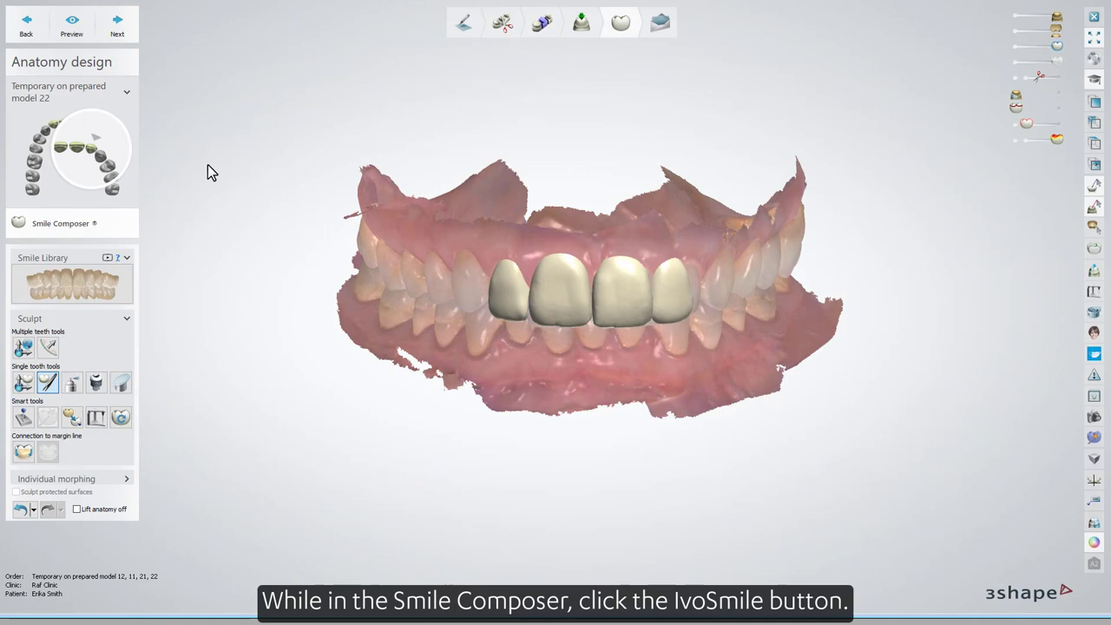
# Open the IvoSmile photo view, step to a frontal pose, and test photo and lip-mask transparency.
pyautogui.click(1094, 354)
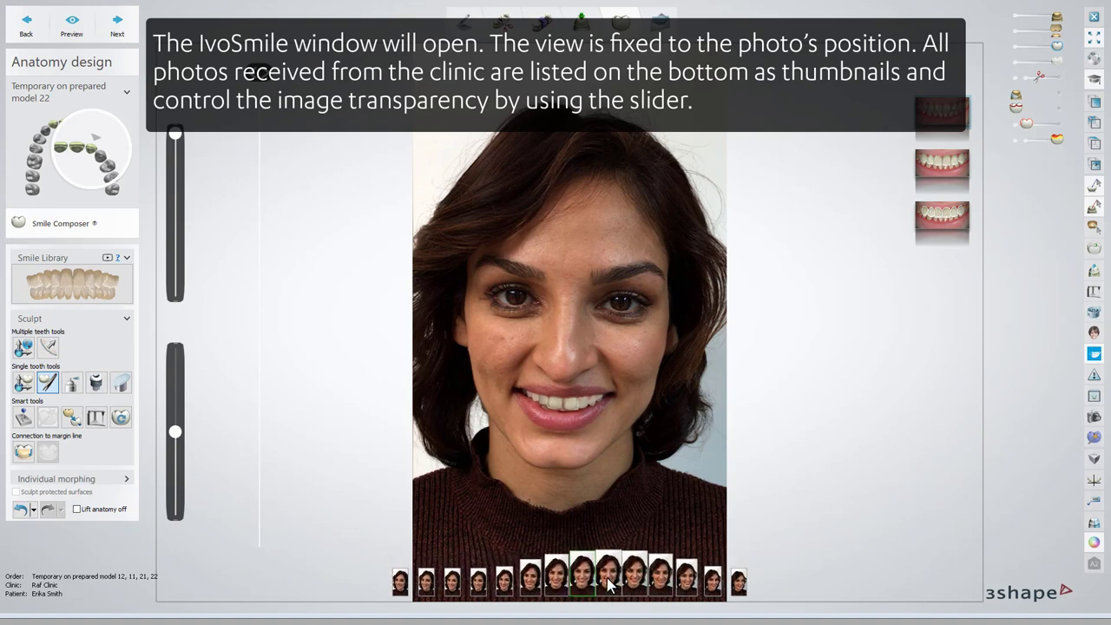
pyautogui.click(538, 584)
pyautogui.click(539, 585)
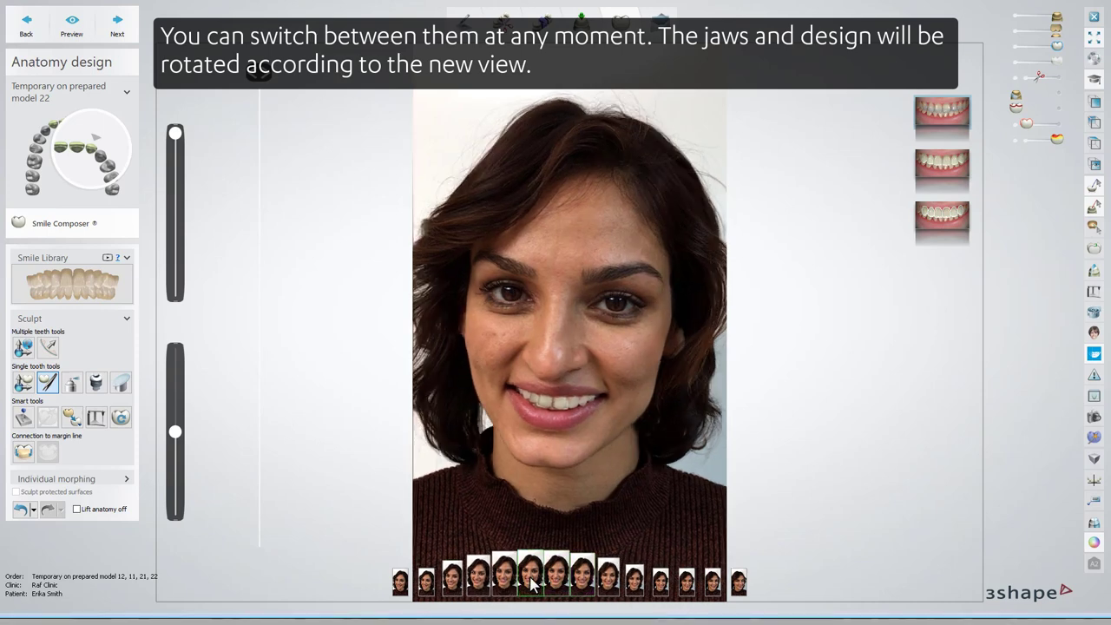
pyautogui.click(533, 583)
pyautogui.click(555, 584)
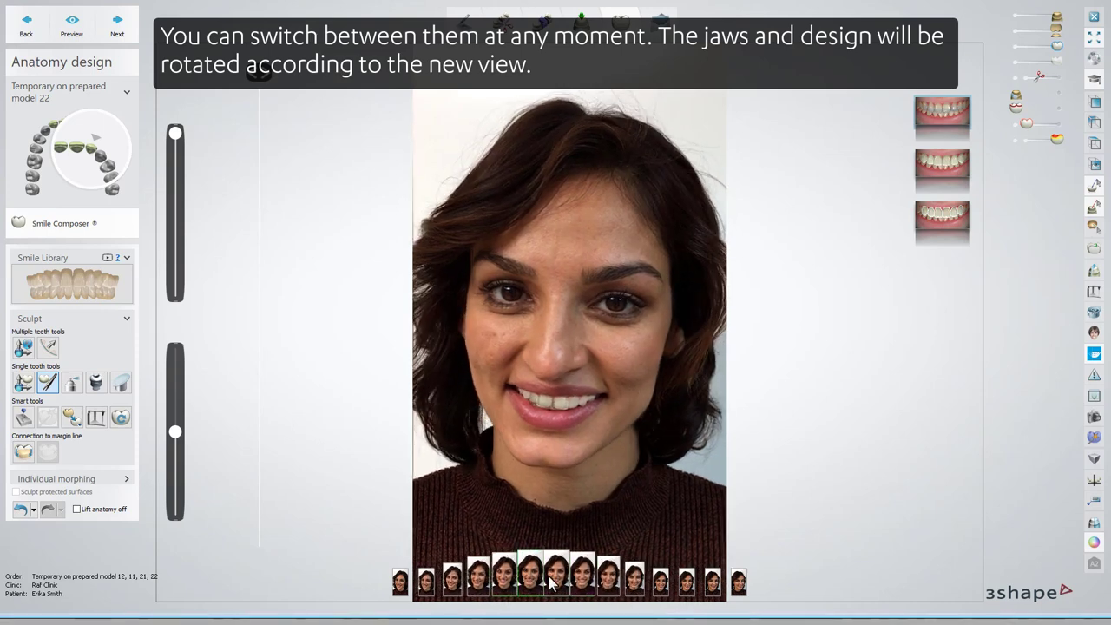
pyautogui.click(573, 584)
pyautogui.click(596, 583)
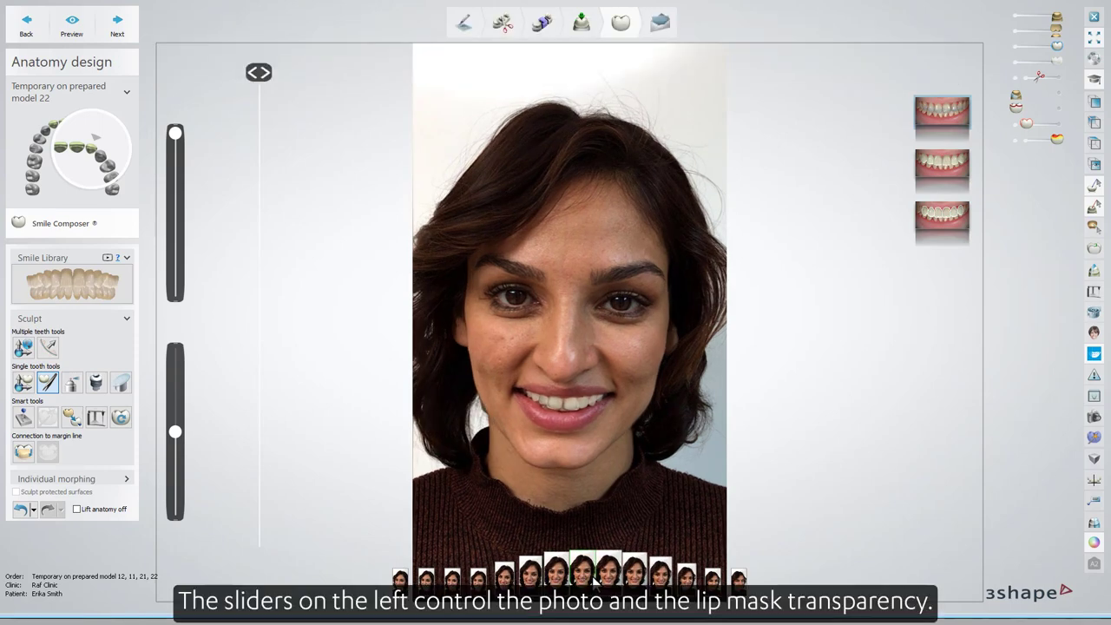
pyautogui.moveTo(176, 135)
pyautogui.mouseDown()
pyautogui.moveTo(179, 298)
pyautogui.moveTo(176, 132)
pyautogui.mouseUp()
pyautogui.moveTo(176, 431)
pyautogui.mouseDown()
pyautogui.moveTo(175, 491)
pyautogui.moveTo(179, 340)
pyautogui.moveTo(179, 426)
pyautogui.mouseUp()
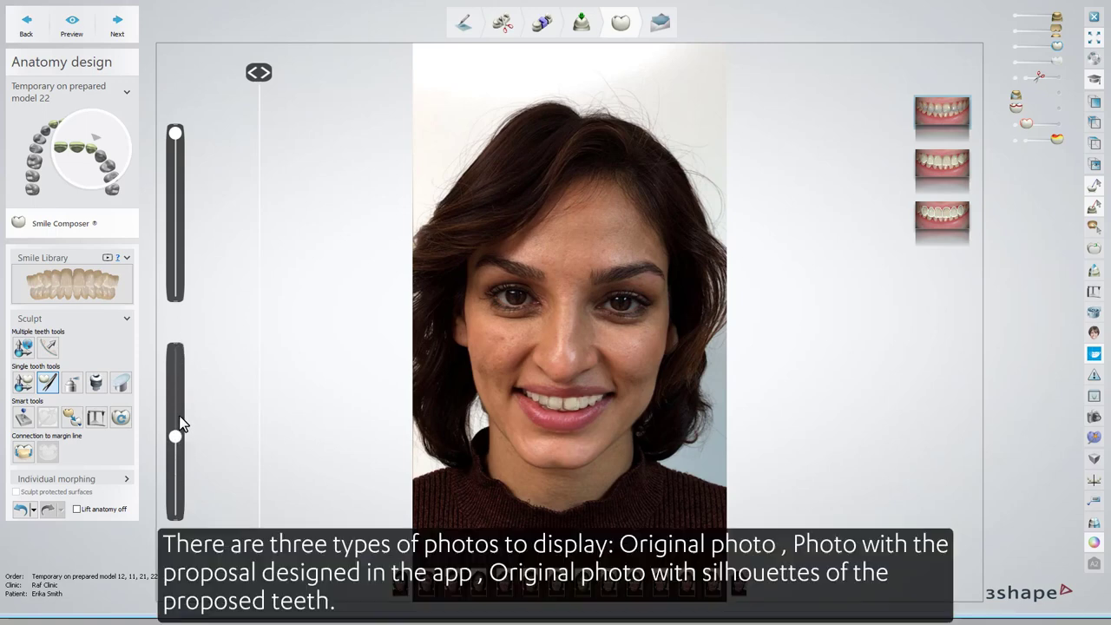
# Zoom into the mouth and compare the original photo, designed proposal and tooth silhouettes.
pyautogui.scroll(3, 566, 407)
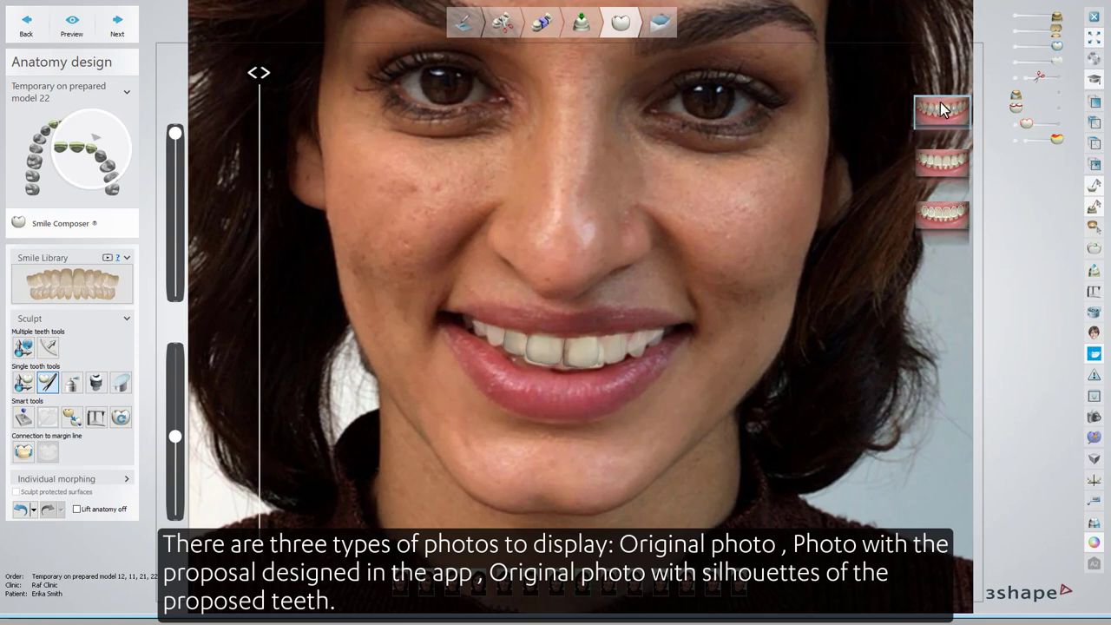
pyautogui.click(943, 163)
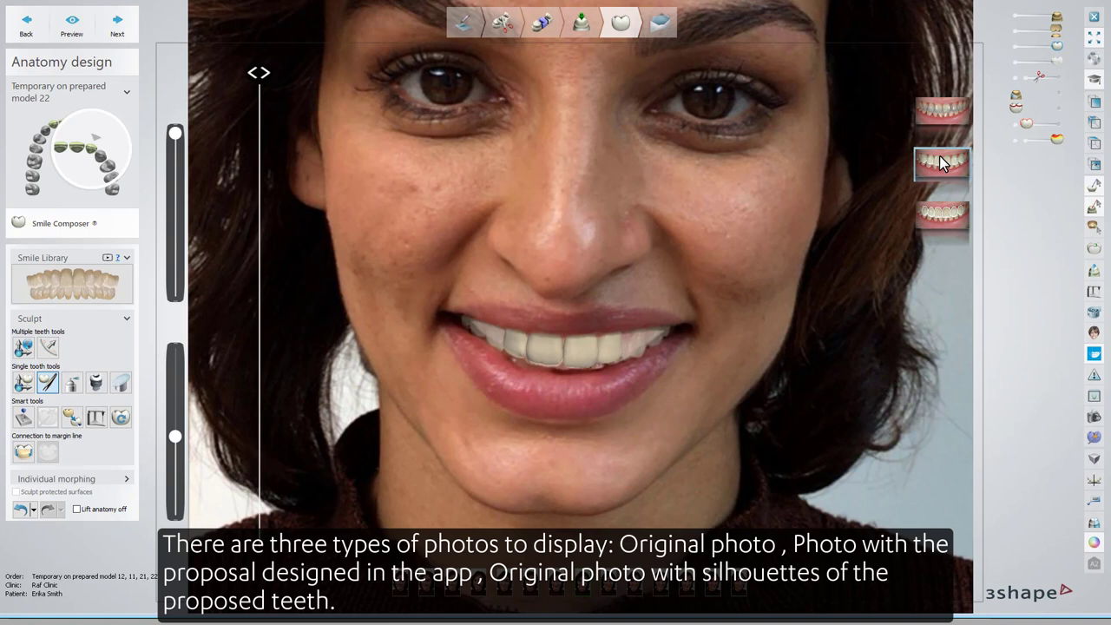
pyautogui.click(944, 218)
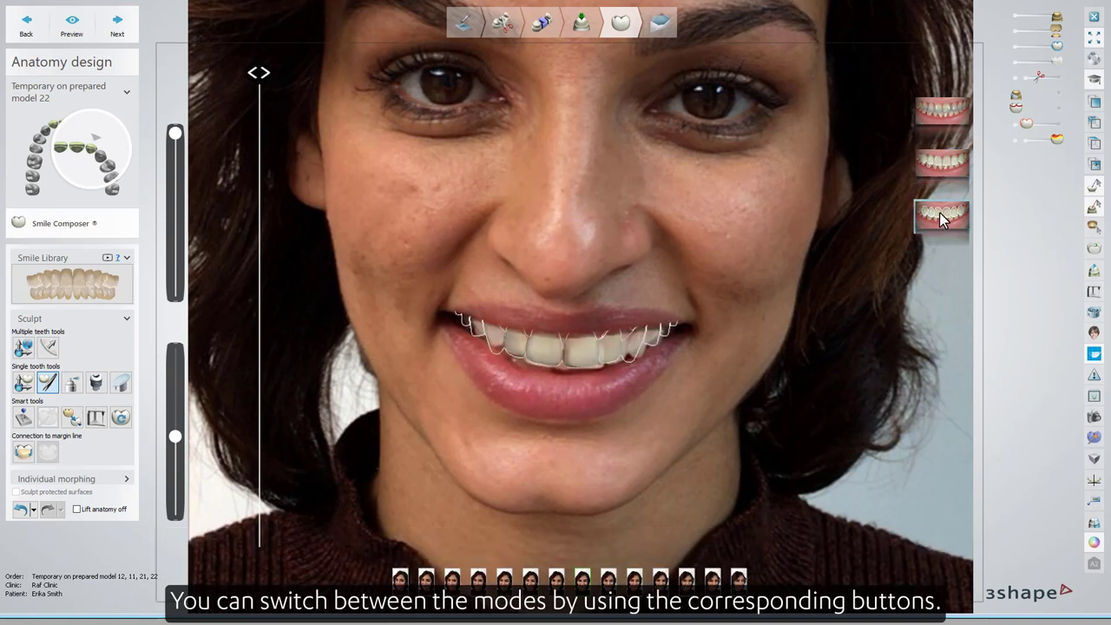
pyautogui.click(941, 163)
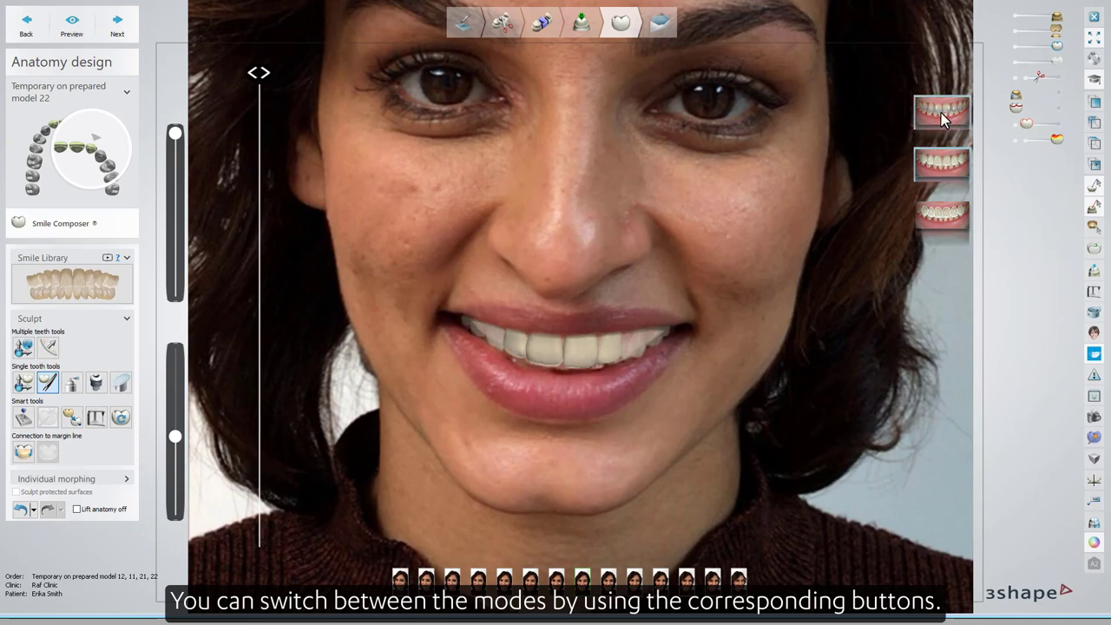
pyautogui.click(941, 113)
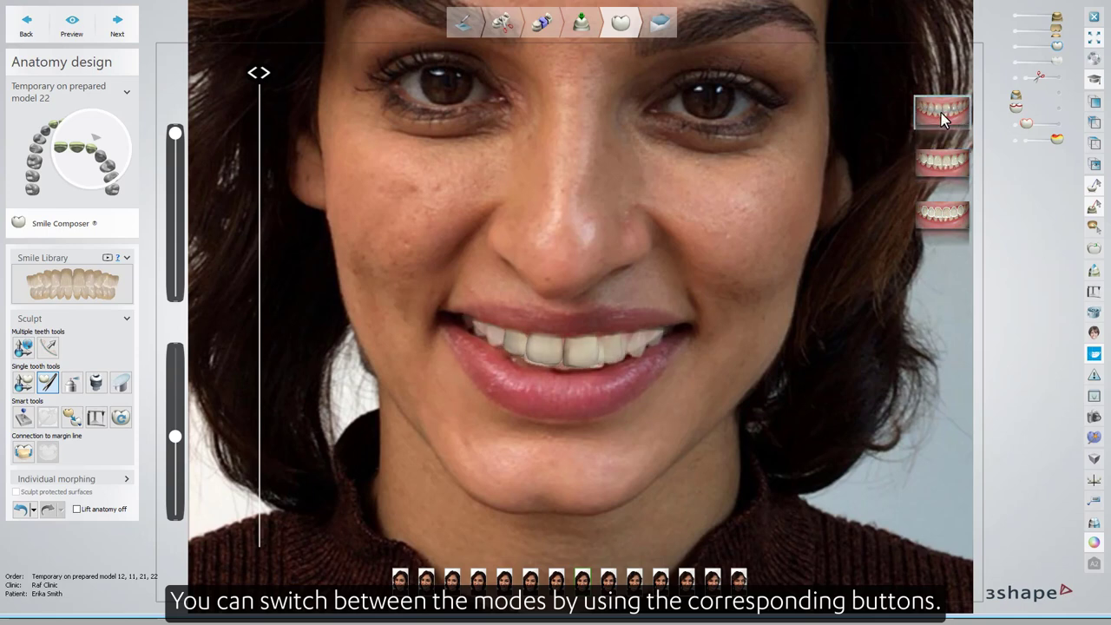
# Overlay the proposed silhouettes again and select tooth 11 with the Transform single-tooth tool.
pyautogui.scroll(4, 556, 377)
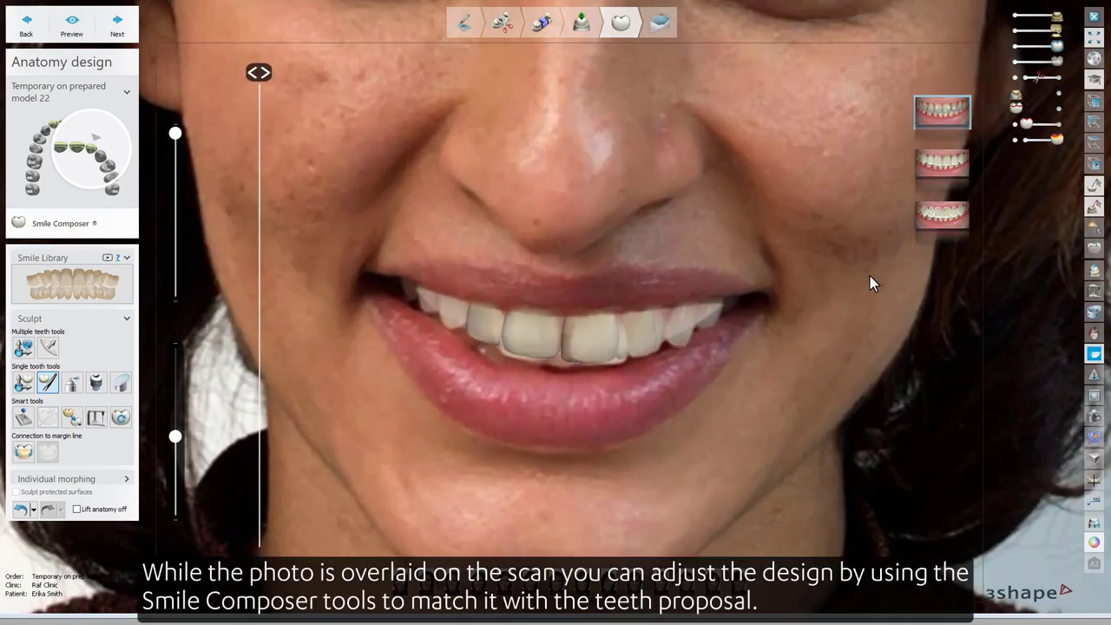
pyautogui.click(945, 217)
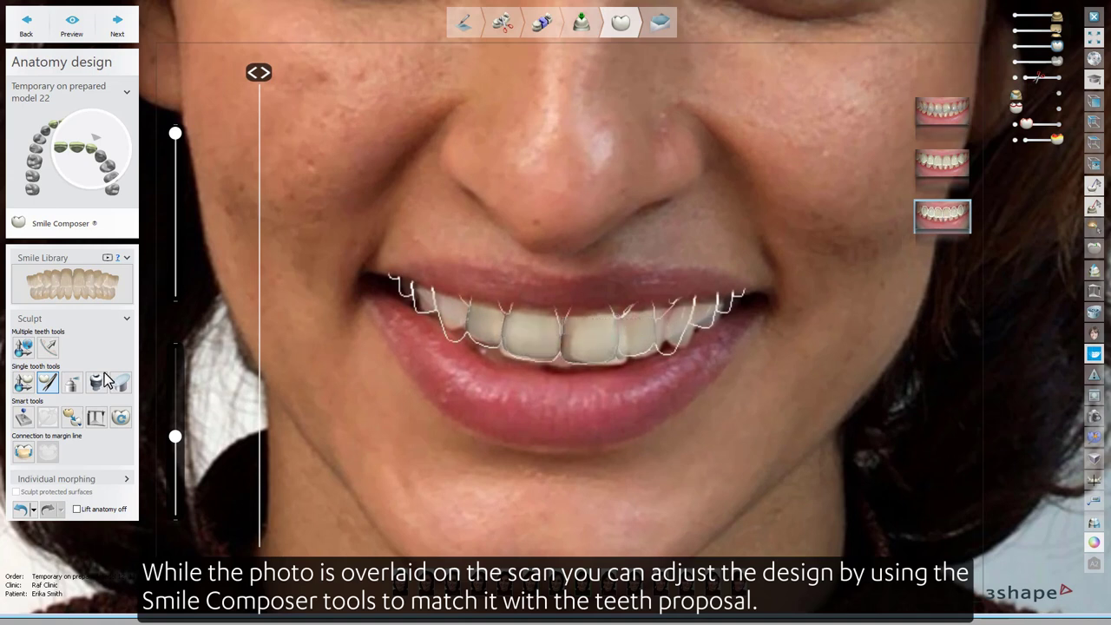
pyautogui.click(23, 382)
pyautogui.click(535, 339)
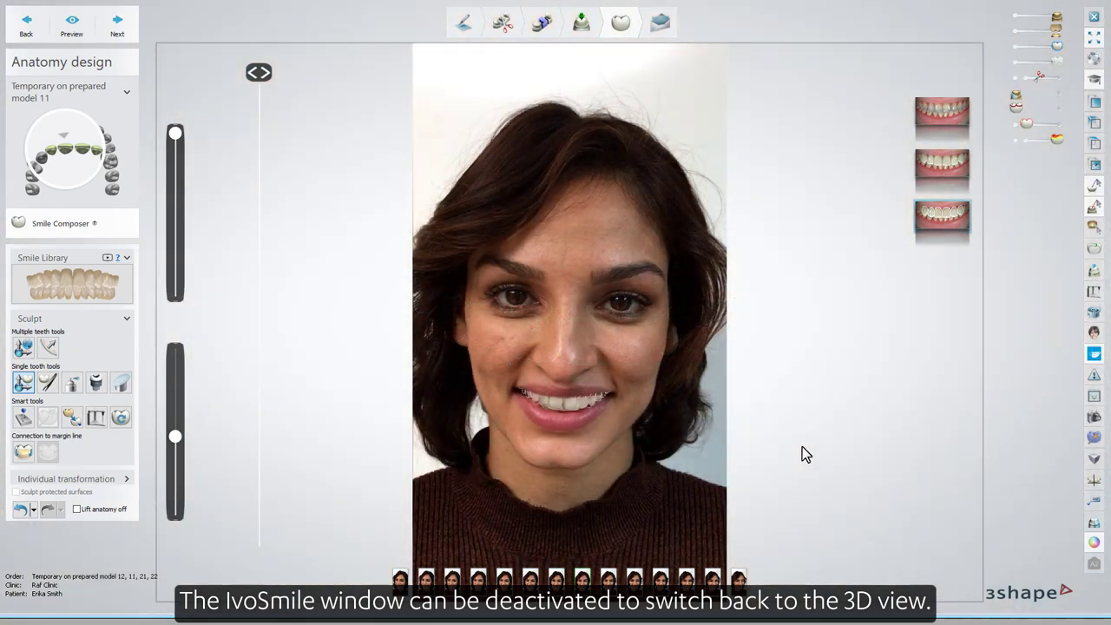
# Close the photo view, inspect the crowns in 3D, and finish the design to Ready to send.
pyautogui.click(1093, 358)
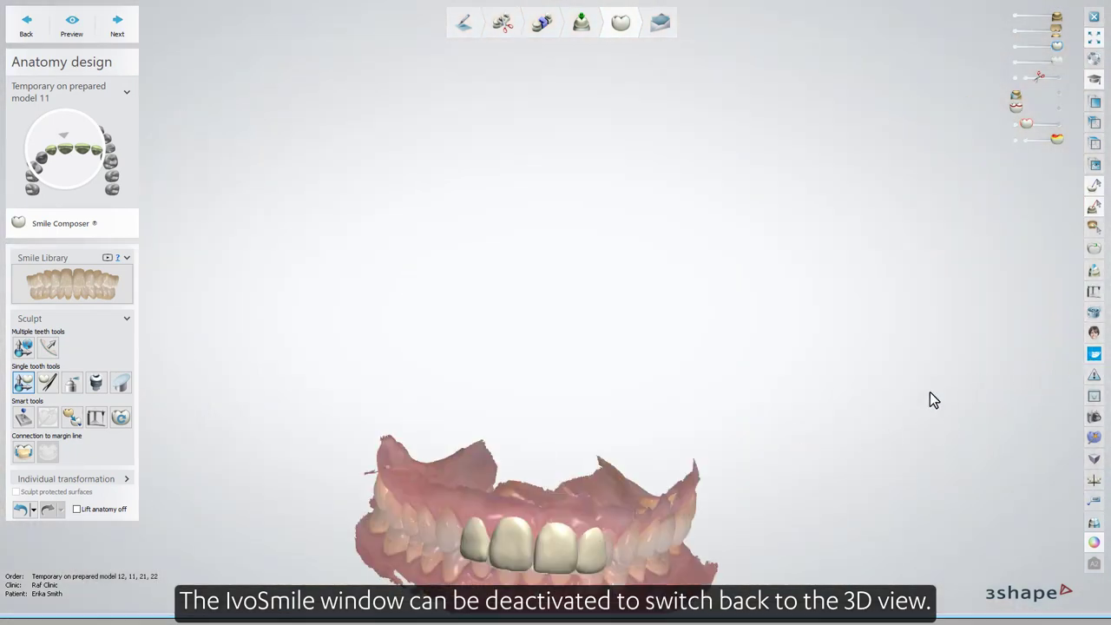
pyautogui.click(565, 520)
pyautogui.moveTo(574, 301)
pyautogui.mouseDown(button='right')
pyautogui.moveTo(540, 289)
pyautogui.moveTo(574, 275)
pyautogui.moveTo(616, 306)
pyautogui.moveTo(582, 277)
pyautogui.moveTo(574, 289)
pyautogui.mouseUp(button='right')
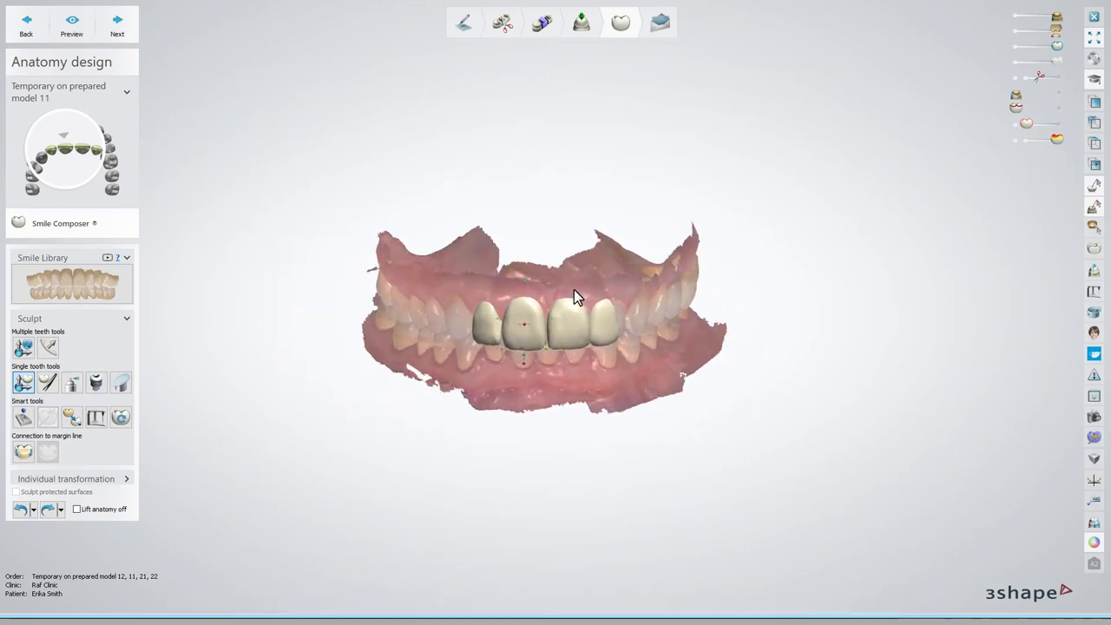
pyautogui.click(122, 31)
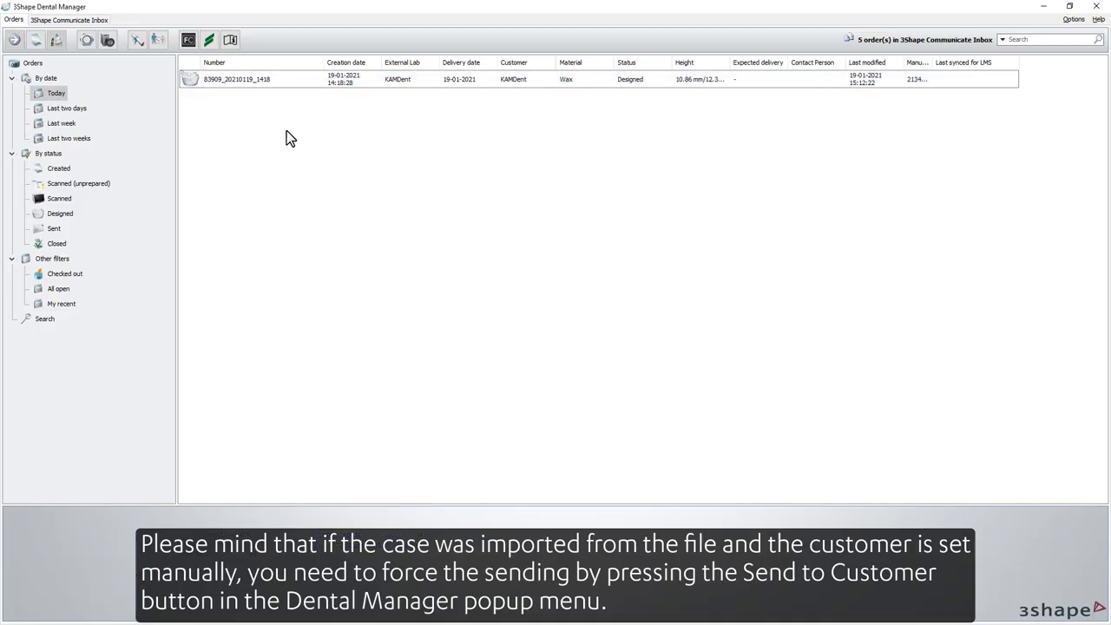
# Select the designed order and choose Send to Customer from its context menu.
pyautogui.click(248, 85)
pyautogui.rightClick(248, 84)
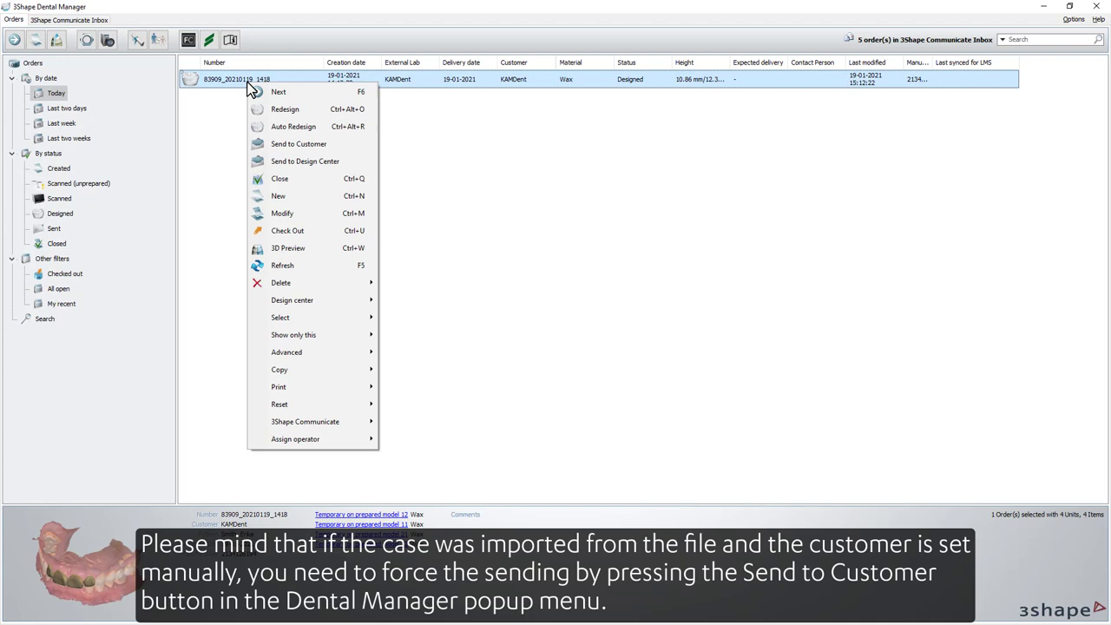
pyautogui.click(346, 148)
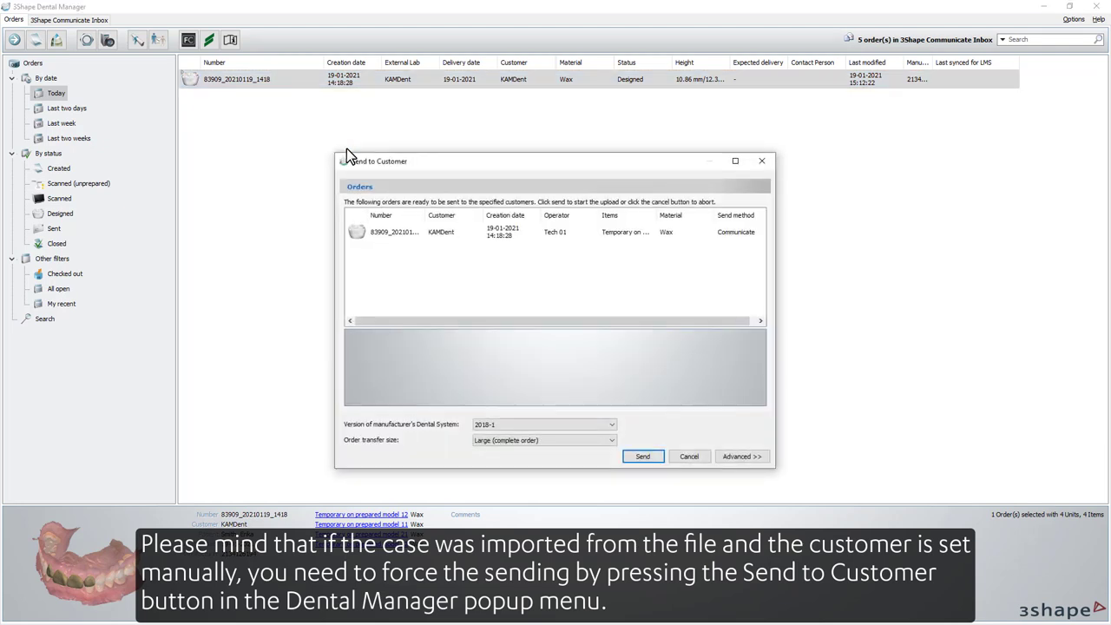